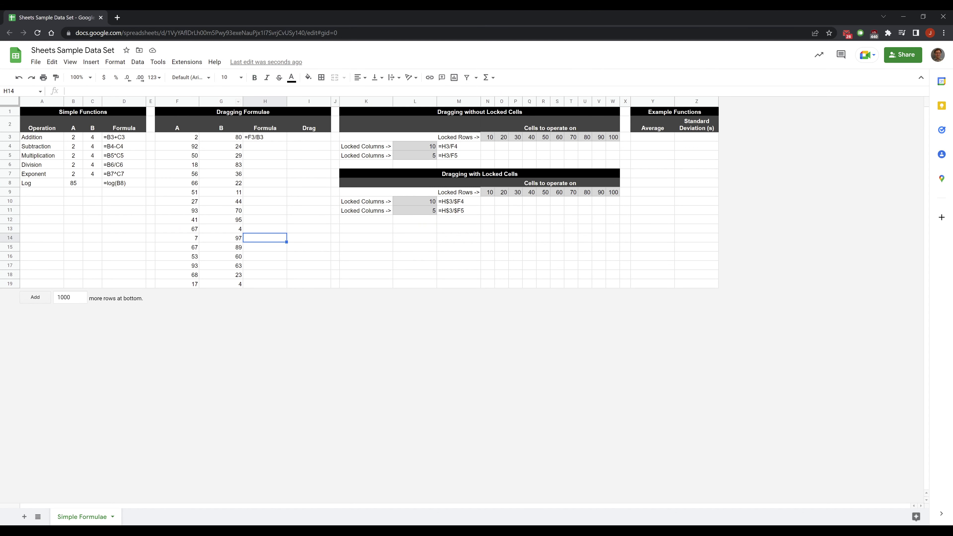
Insert an empty column to the right of the Formula column D.
{"action": "right_click", "coordinate": [135, 101]}
{"action": "left_click", "coordinate": [201, 187]}
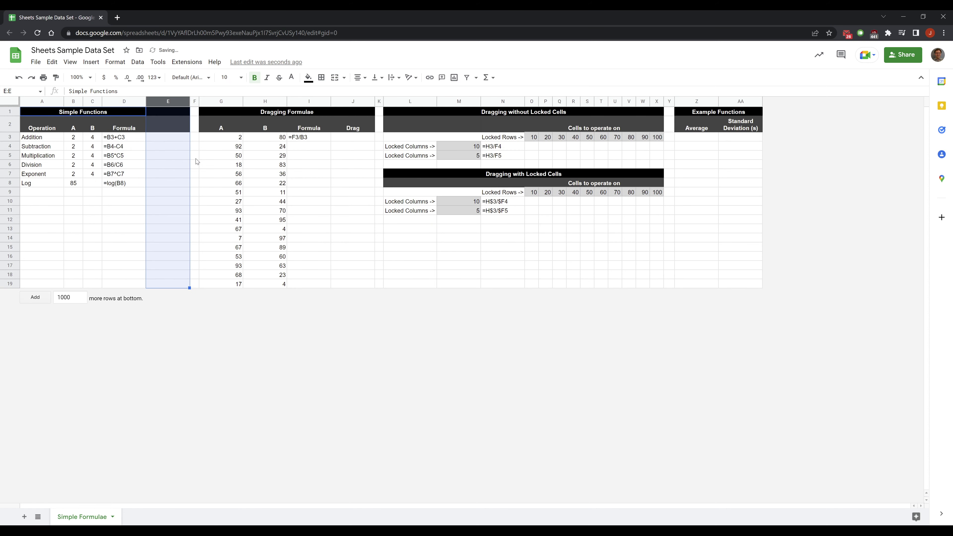
{"action": "left_click", "coordinate": [174, 129]}
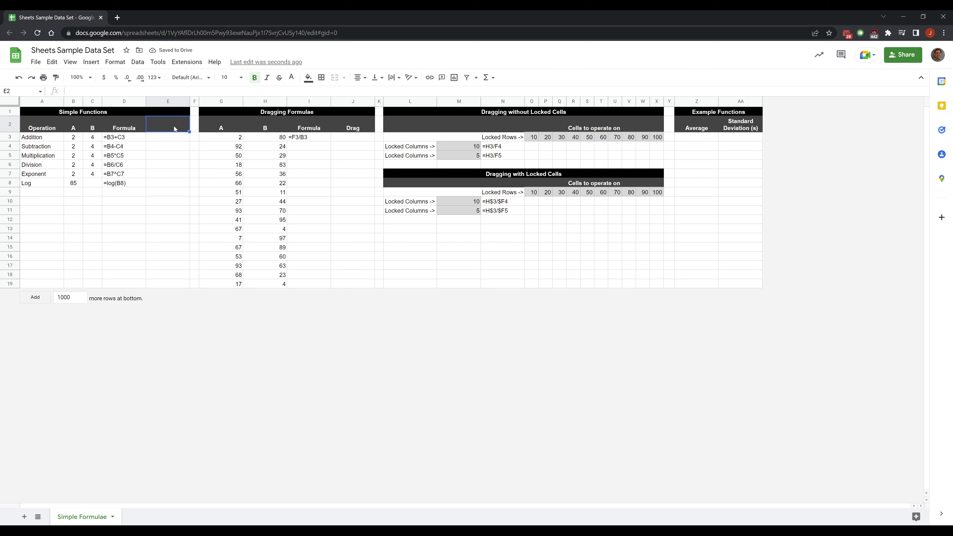
Highlight the list of operation names, then pick cell E3 for the addition result.
{"action": "left_click_drag", "start_coordinate": [56, 139], "coordinate": [52, 184]}
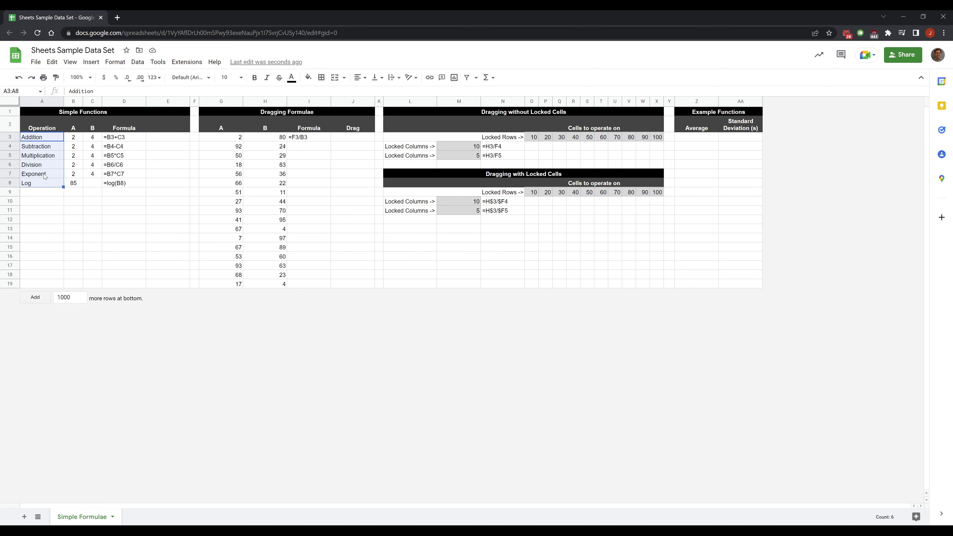
{"action": "left_click", "coordinate": [43, 192]}
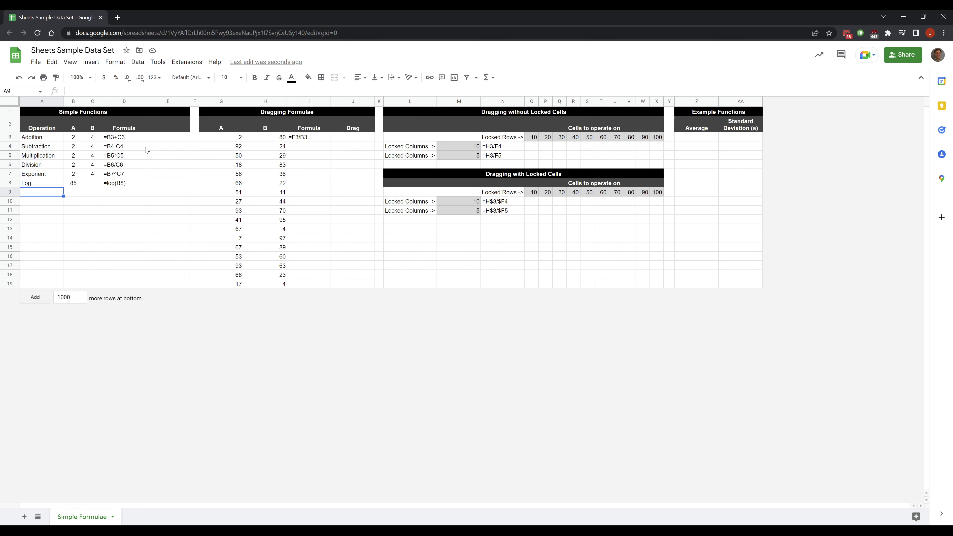
{"action": "left_click", "coordinate": [150, 137]}
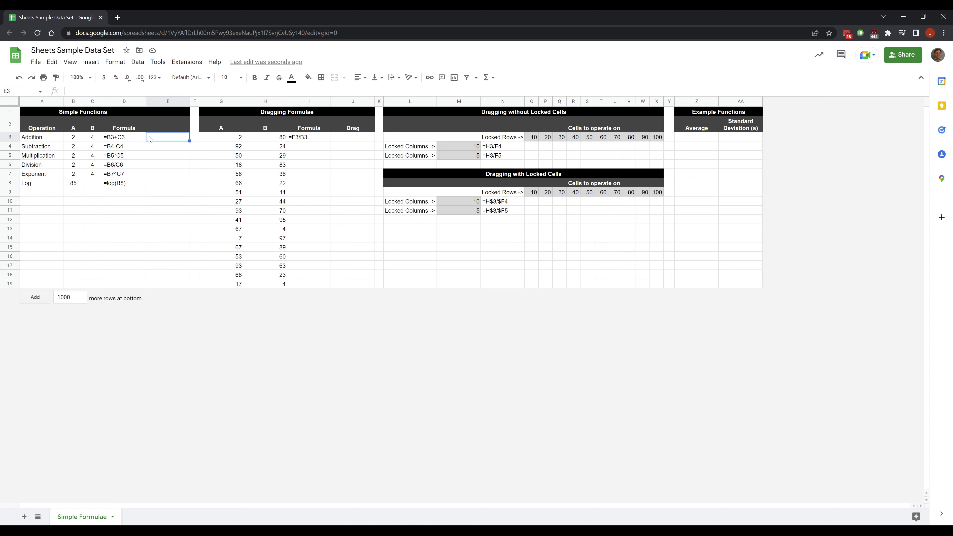
Point out the Addition row's values in B3 and C3, ending on empty cell E3.
{"action": "left_click", "coordinate": [77, 139]}
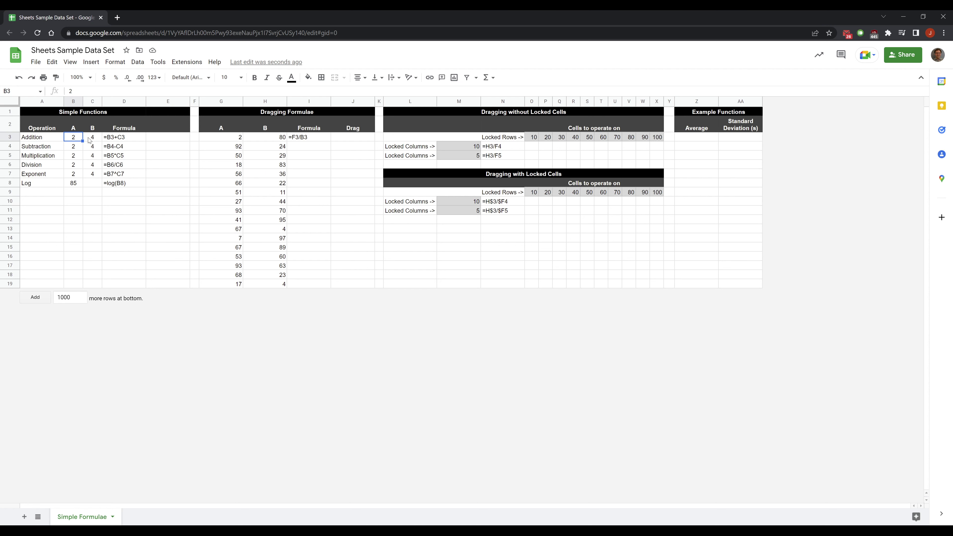
{"action": "key", "text": "Right"}
{"action": "left_click", "coordinate": [76, 139]}
{"action": "key", "text": "Right"}
{"action": "left_click", "coordinate": [75, 139]}
{"action": "key", "text": "Right"}
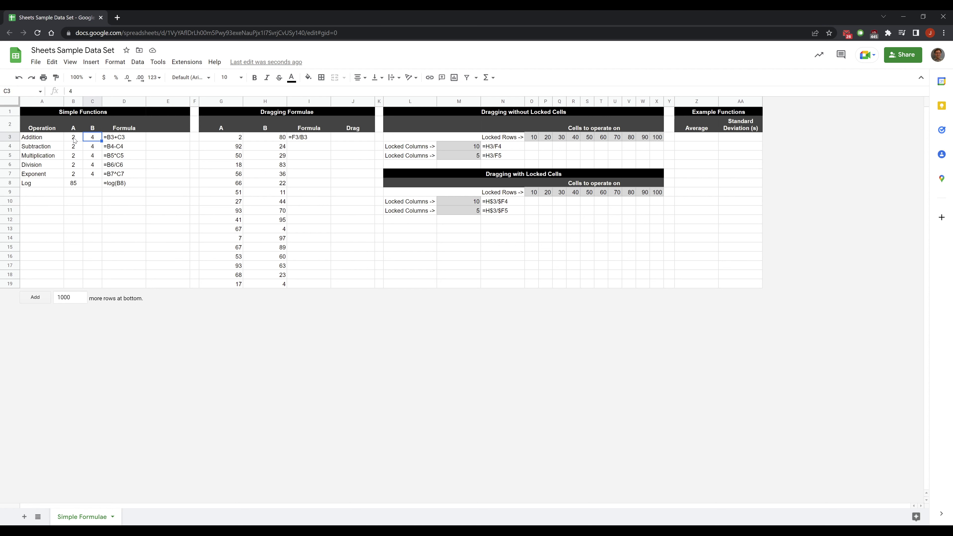
{"action": "left_click", "coordinate": [75, 140]}
{"action": "left_click", "coordinate": [93, 140]}
{"action": "left_click", "coordinate": [76, 140]}
{"action": "left_click", "coordinate": [90, 142]}
{"action": "left_click", "coordinate": [78, 141]}
{"action": "left_click", "coordinate": [92, 139]}
{"action": "left_click", "coordinate": [73, 141]}
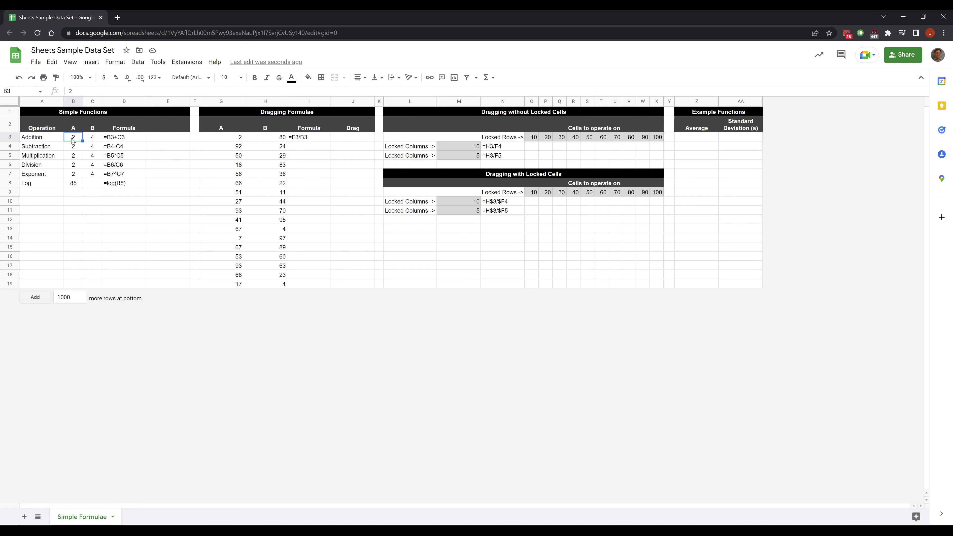
{"action": "left_click", "coordinate": [84, 140]}
{"action": "left_click", "coordinate": [77, 140]}
{"action": "left_click", "coordinate": [87, 140]}
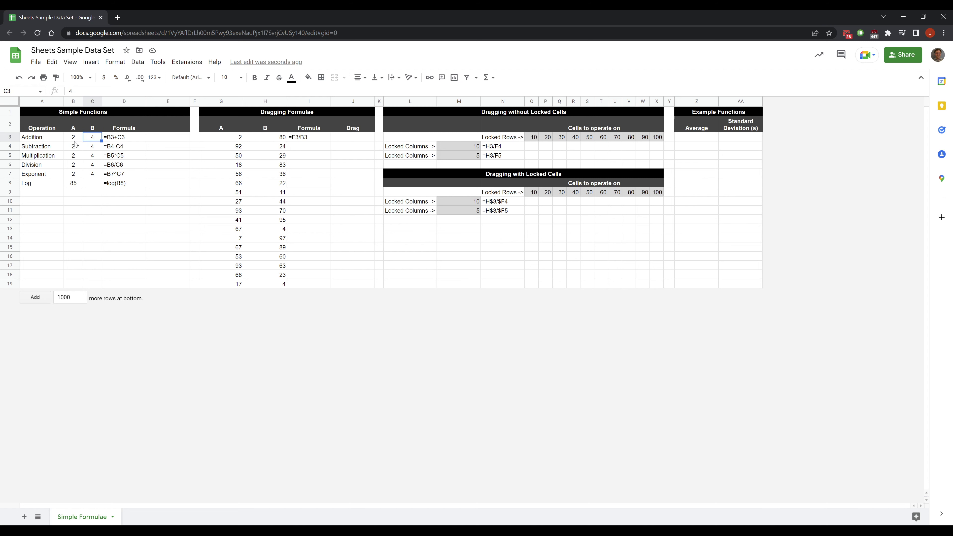
{"action": "left_click", "coordinate": [158, 139]}
Enter =B3+C3 in E3 so it shows 6, and dismiss the autofill suggestion.
{"action": "type", "text": "="}
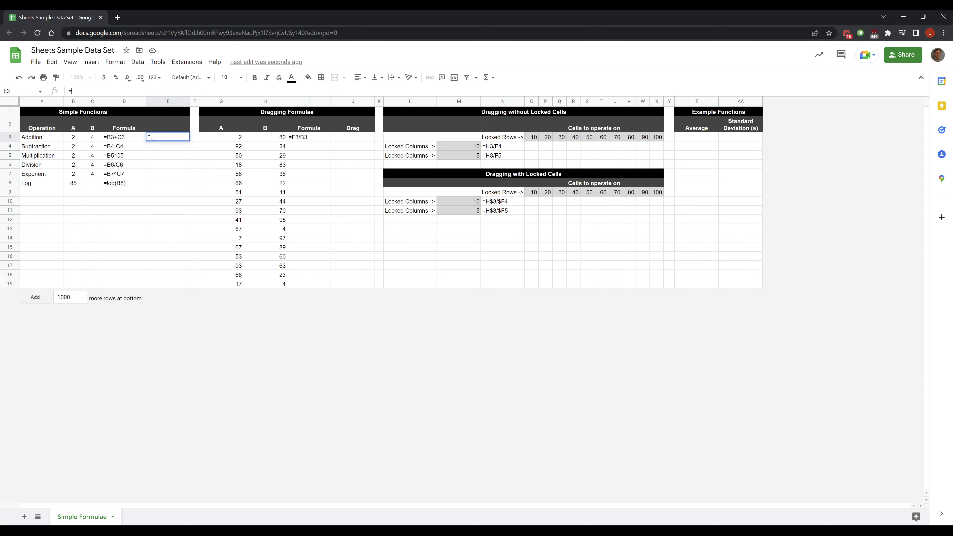
{"action": "left_click_drag", "start_coordinate": [73, 91], "coordinate": [63, 94]}
{"action": "left_click", "coordinate": [71, 92]}
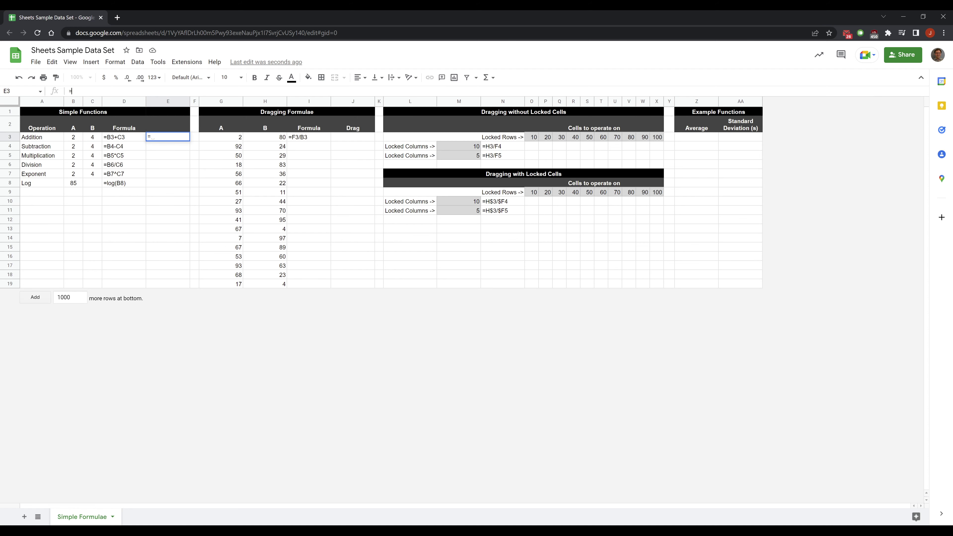
{"action": "left_click", "coordinate": [74, 140]}
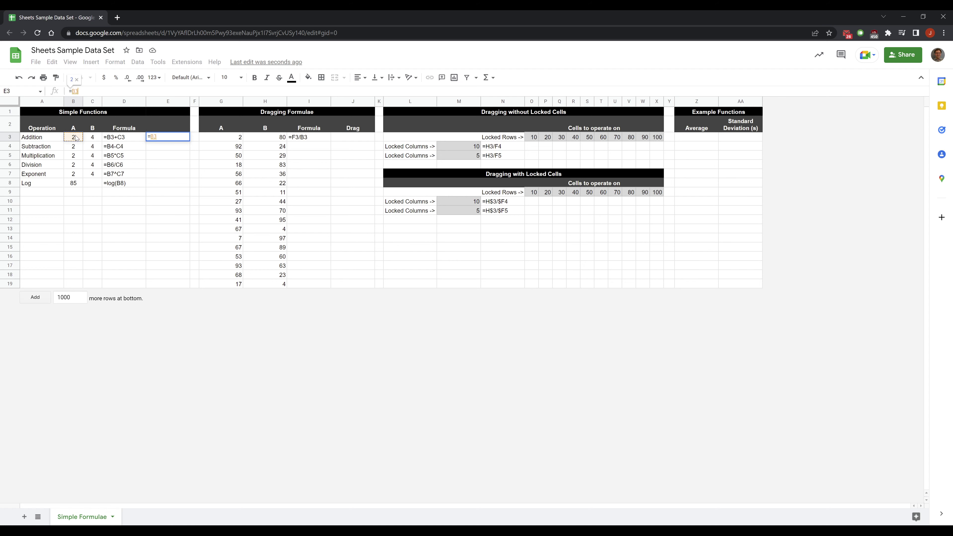
{"action": "type", "text": "+"}
{"action": "left_click", "coordinate": [95, 139]}
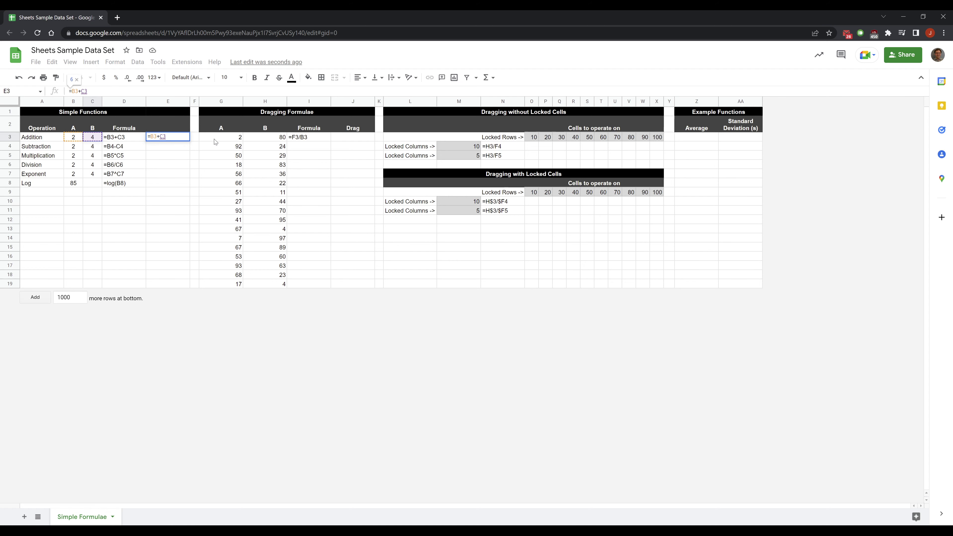
{"action": "key", "text": "Return"}
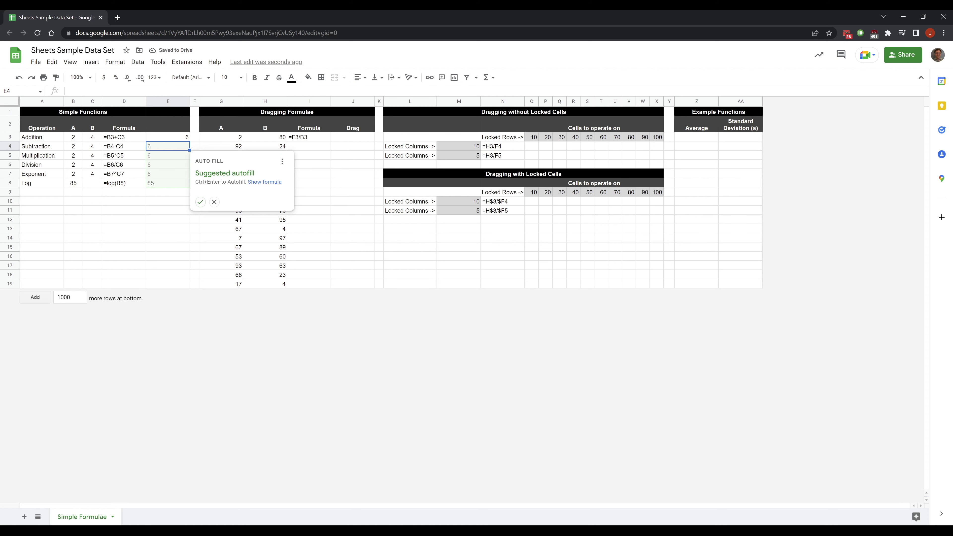
{"action": "left_click", "coordinate": [215, 203]}
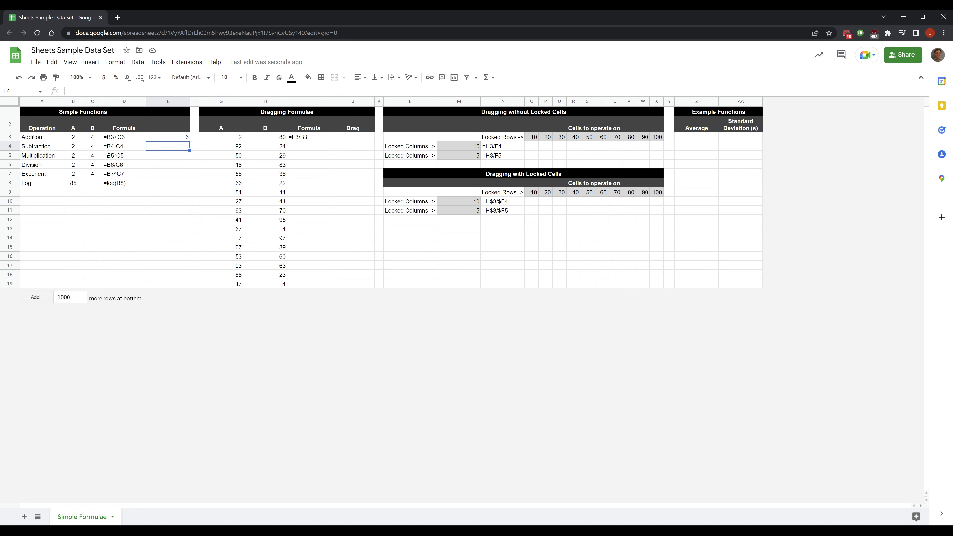
Enter =B4-C4 in E4 and =B5*C5 in E5, giving -2 and 8.
{"action": "type", "text": "="}
{"action": "left_click", "coordinate": [73, 149]}
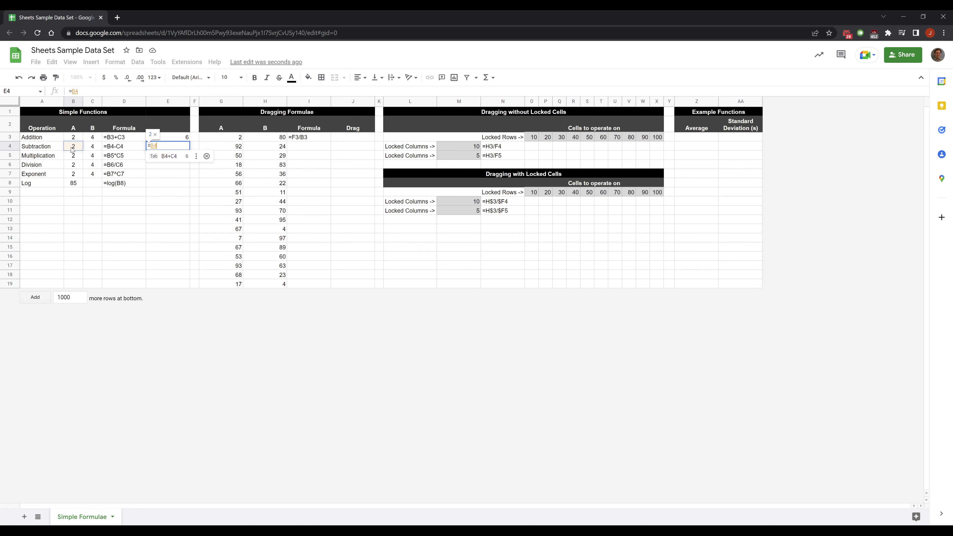
{"action": "type", "text": "-"}
{"action": "left_click", "coordinate": [99, 147]}
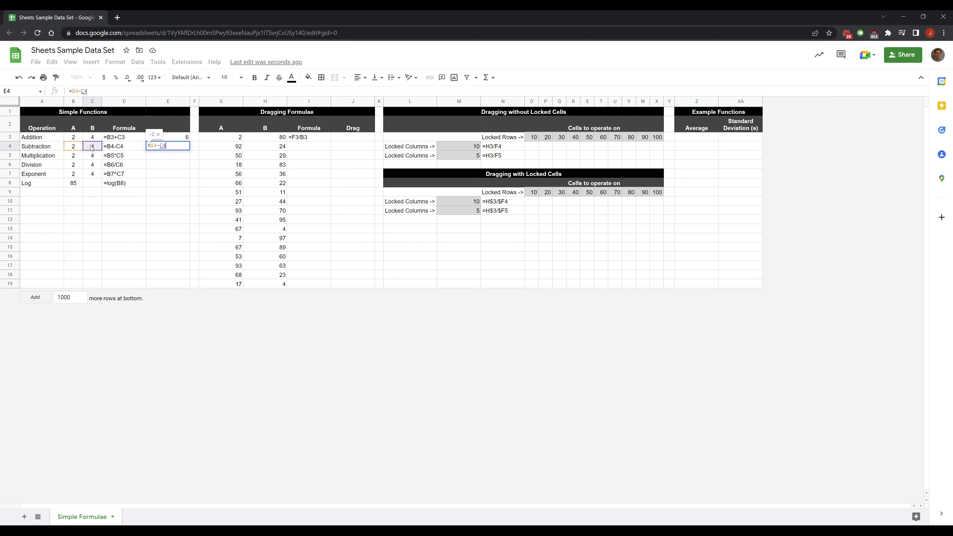
{"action": "key", "text": "Return"}
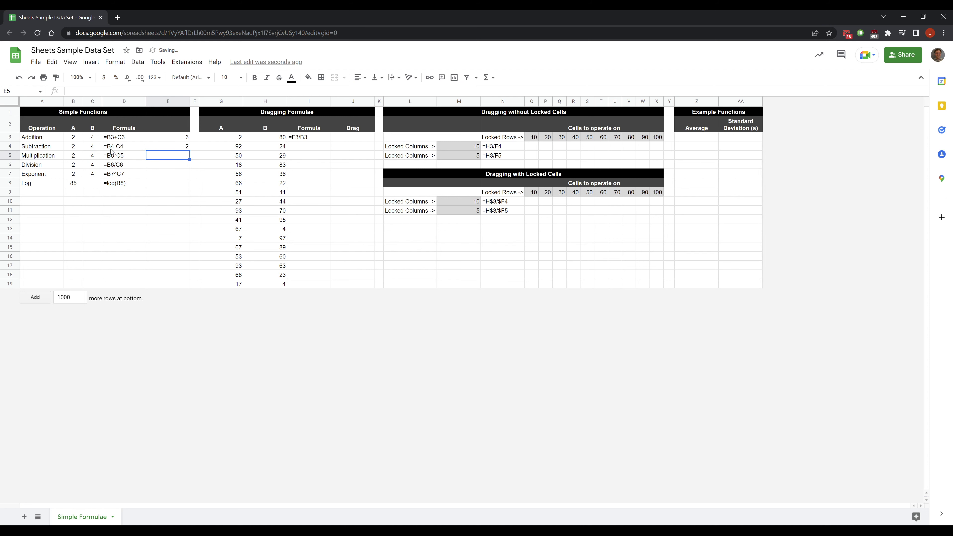
{"action": "type", "text": "="}
{"action": "left_click", "coordinate": [77, 156]}
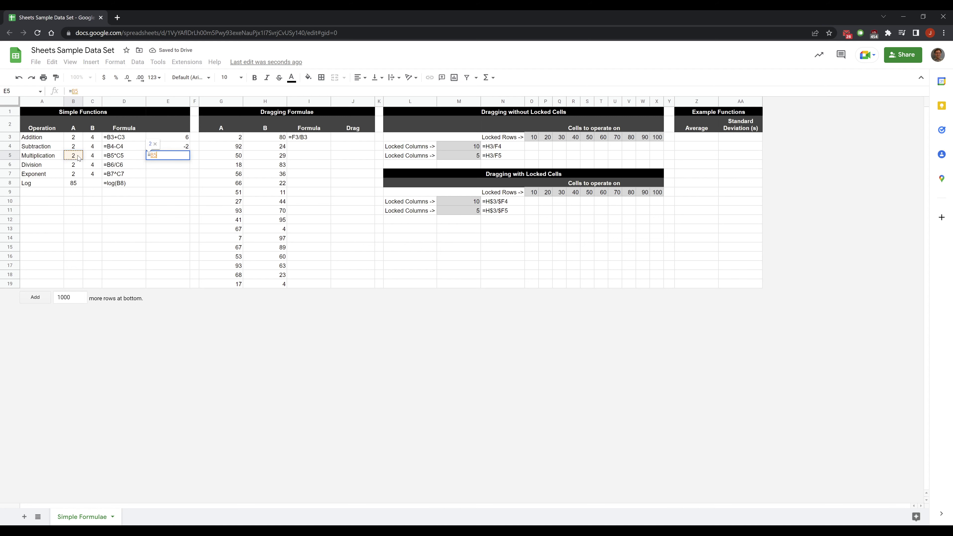
{"action": "type", "text": "*"}
{"action": "left_click", "coordinate": [96, 157]}
{"action": "key", "text": "Return"}
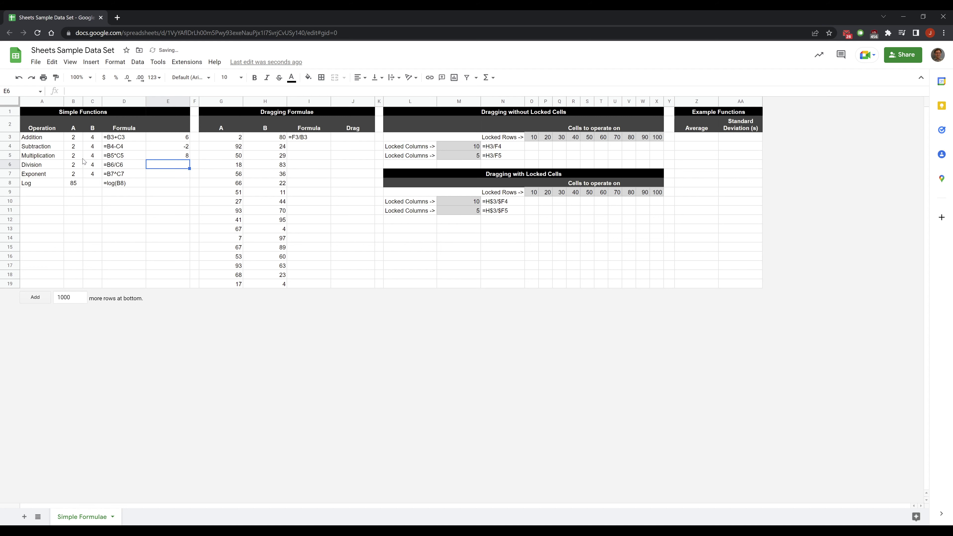
Enter =B6/C6 in E6 to show 0.5, checking the Division example formula in D6.
{"action": "type", "text": "=/"}
{"action": "key", "text": "BackSpace"}
{"action": "left_click", "coordinate": [73, 163]}
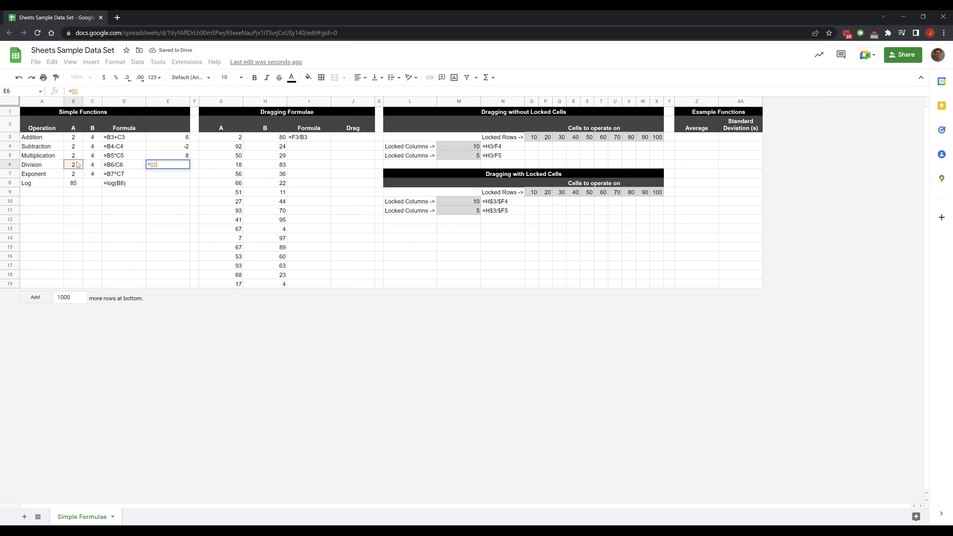
{"action": "type", "text": "/"}
{"action": "left_click", "coordinate": [96, 167]}
{"action": "key", "text": "Return"}
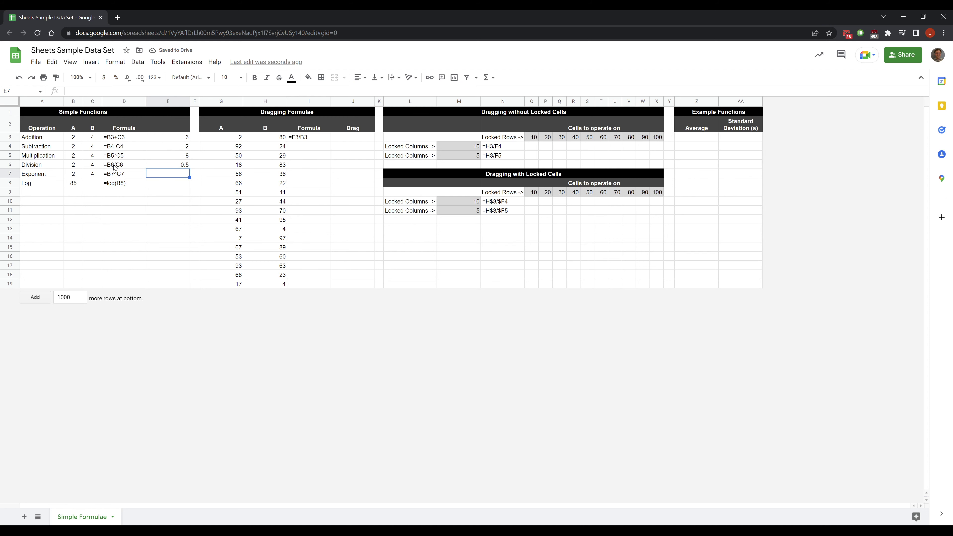
{"action": "left_click", "coordinate": [127, 165]}
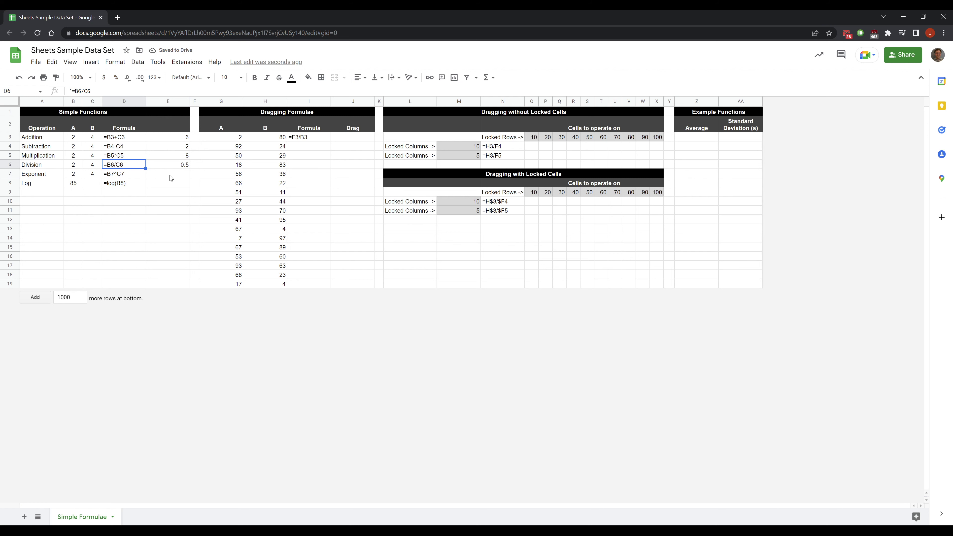
{"action": "left_click", "coordinate": [150, 175]}
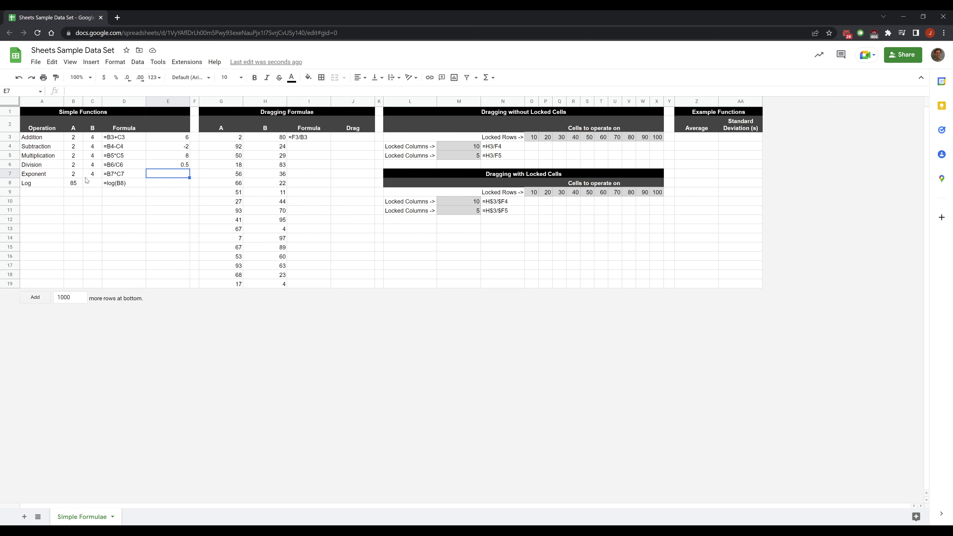
Enter =B7^C7 in E7 to show 16, then begin =log in E8.
{"action": "type", "text": "="}
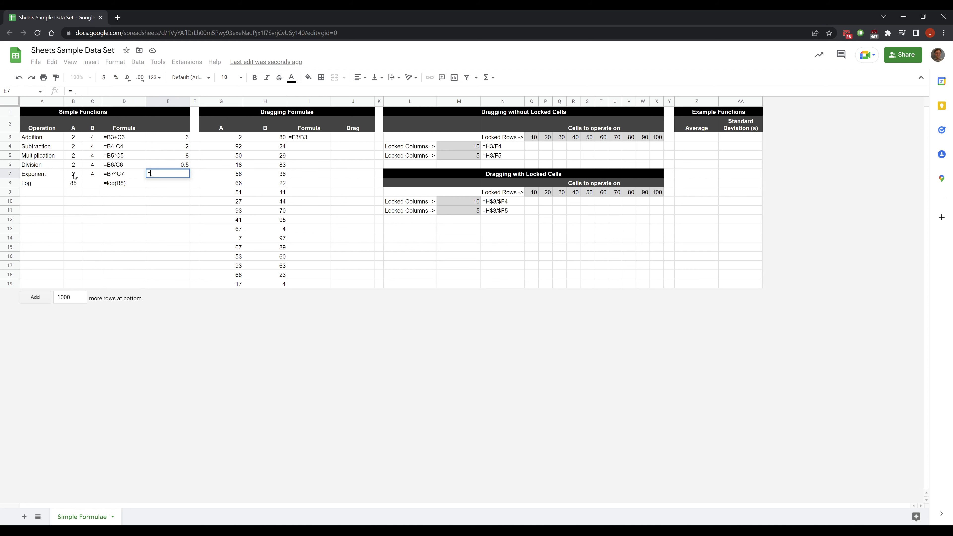
{"action": "left_click", "coordinate": [75, 173]}
{"action": "type", "text": "^"}
{"action": "left_click", "coordinate": [93, 174]}
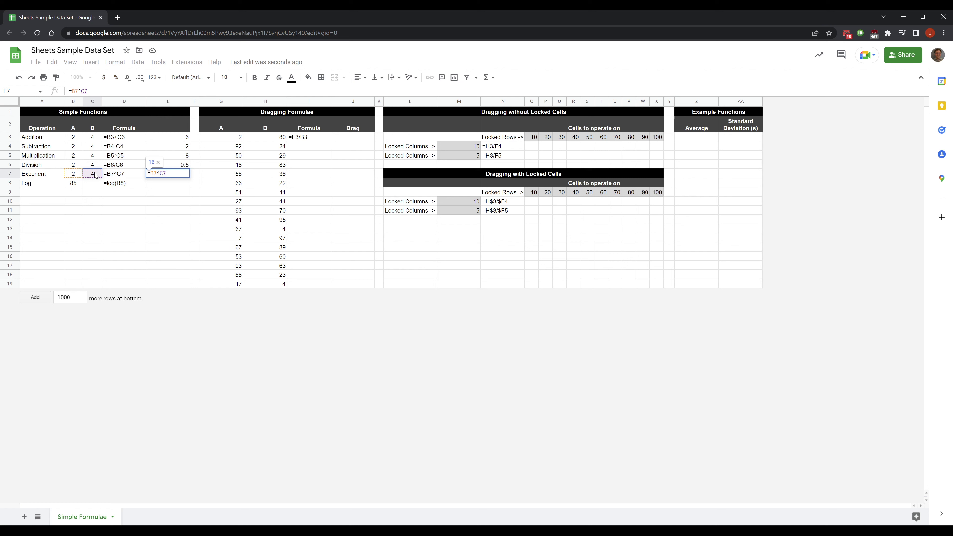
{"action": "key", "text": "Return"}
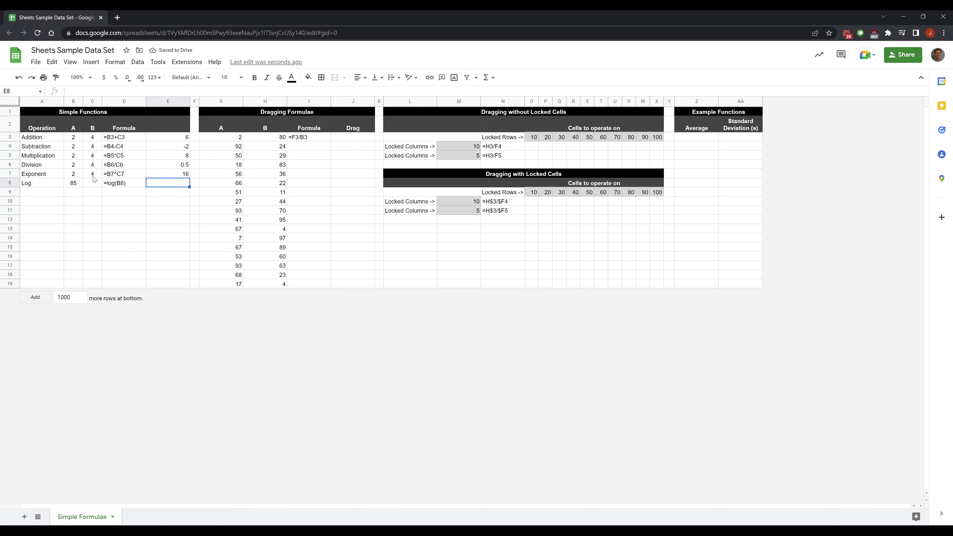
{"action": "type", "text": "=log"}
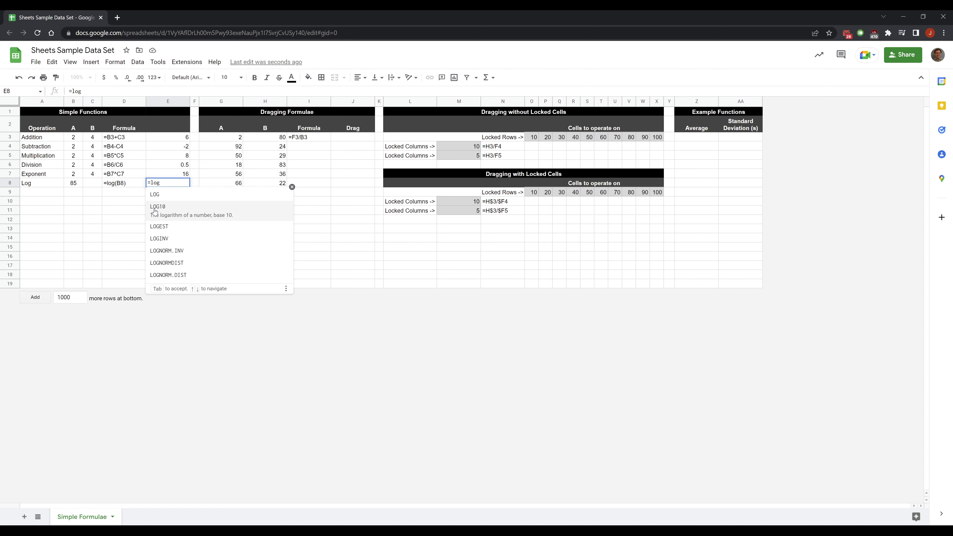
Complete E8 as =LOG10(B8) and correct D8's example text to =log10(B8).
{"action": "left_click", "coordinate": [155, 208]}
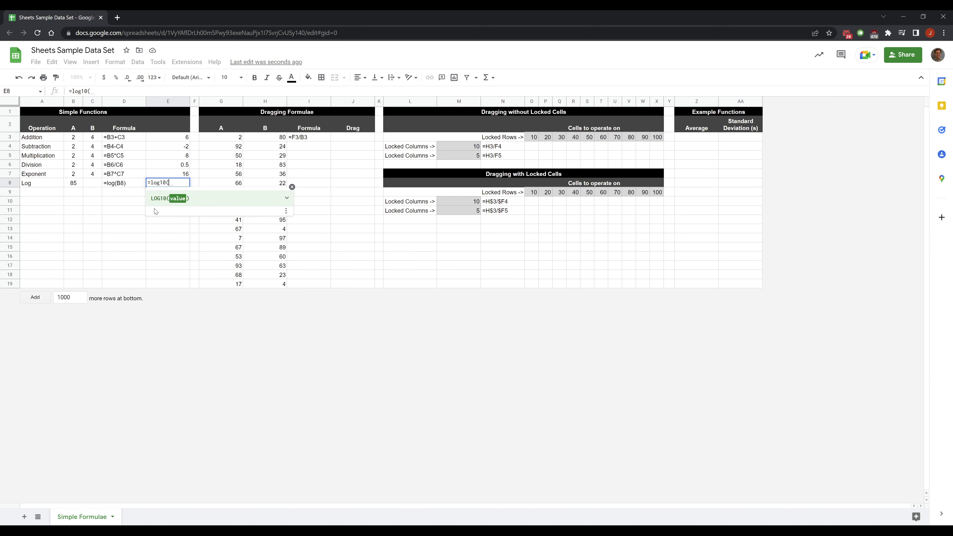
{"action": "left_click", "coordinate": [73, 186]}
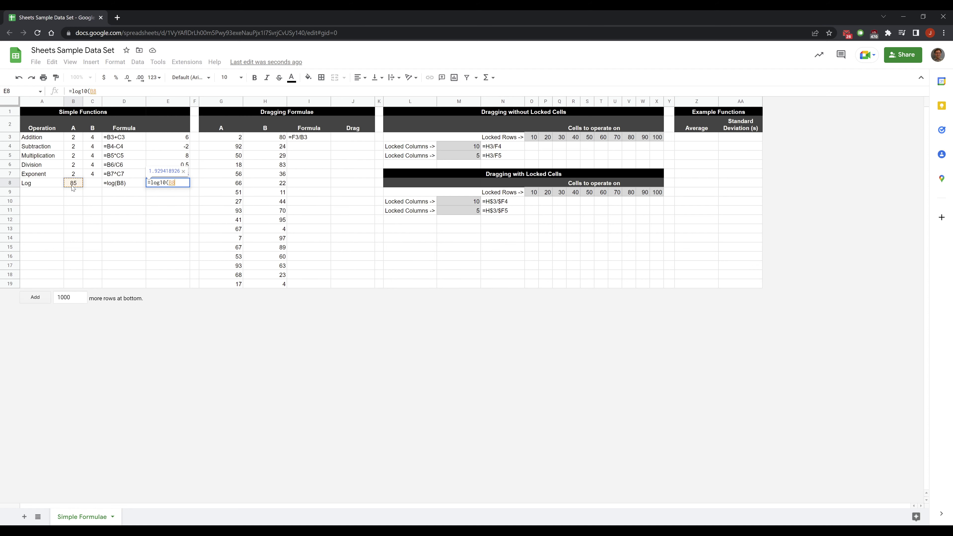
{"action": "key", "text": "Return"}
{"action": "left_click", "coordinate": [124, 183]}
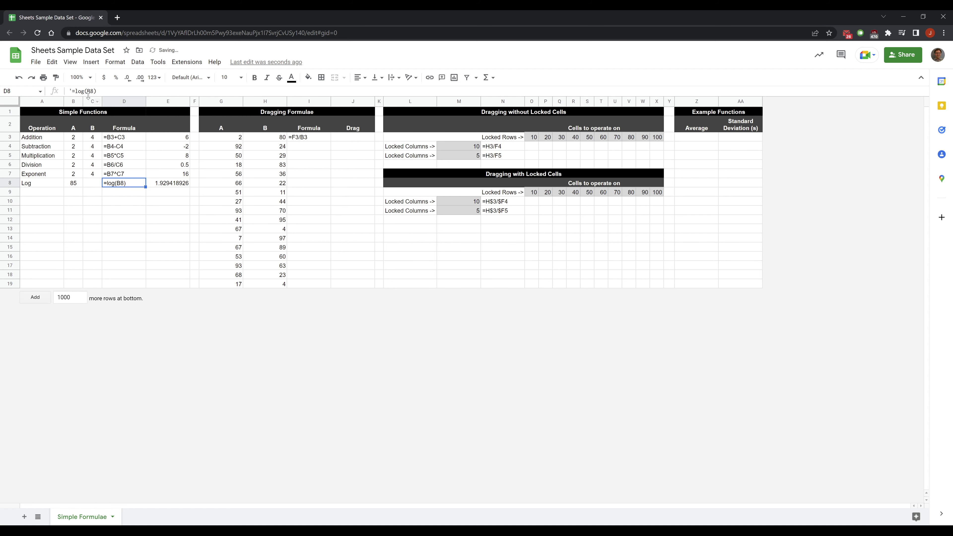
{"action": "left_click", "coordinate": [82, 91]}
{"action": "type", "text": "10"}
{"action": "key", "text": "Return"}
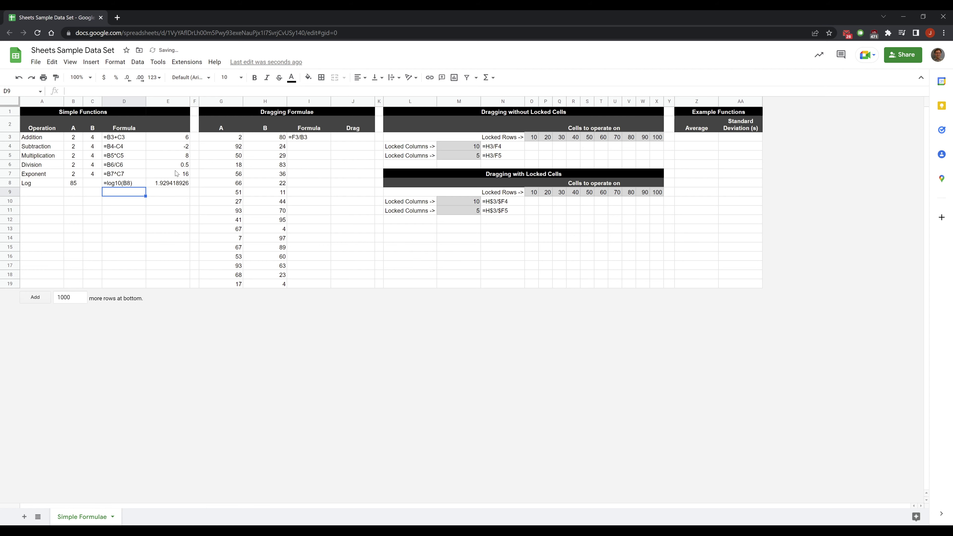
Decrease E8's decimal places five times so the log result shows 1.93.
{"action": "left_click", "coordinate": [157, 185]}
{"action": "left_click", "coordinate": [77, 186]}
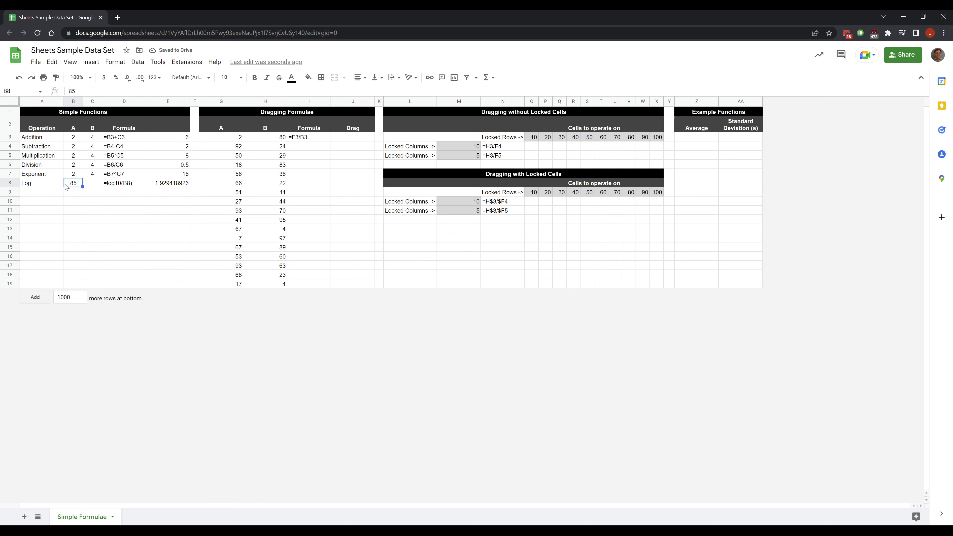
{"action": "left_click", "coordinate": [187, 185]}
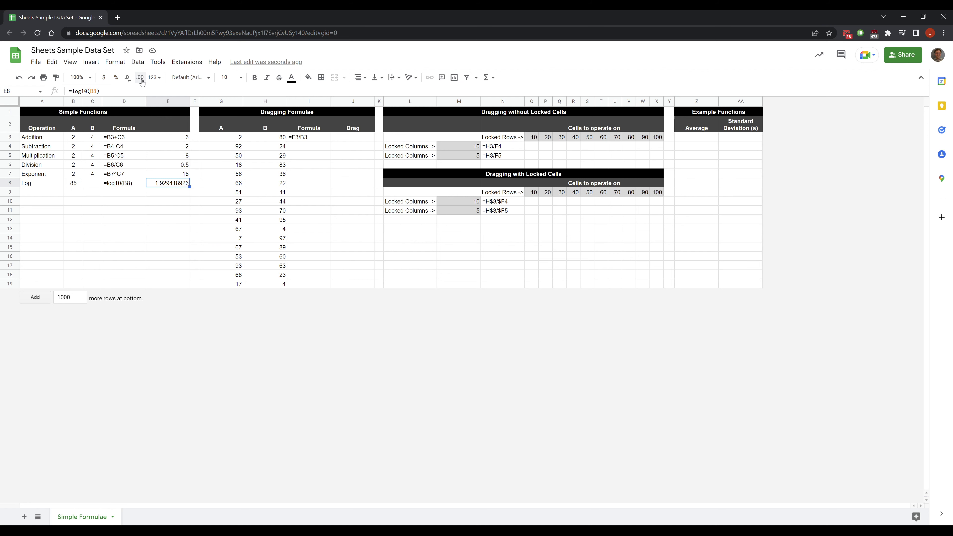
{"action": "left_click", "coordinate": [127, 79]}
{"action": "left_click", "coordinate": [128, 78]}
{"action": "left_click", "coordinate": [127, 78]}
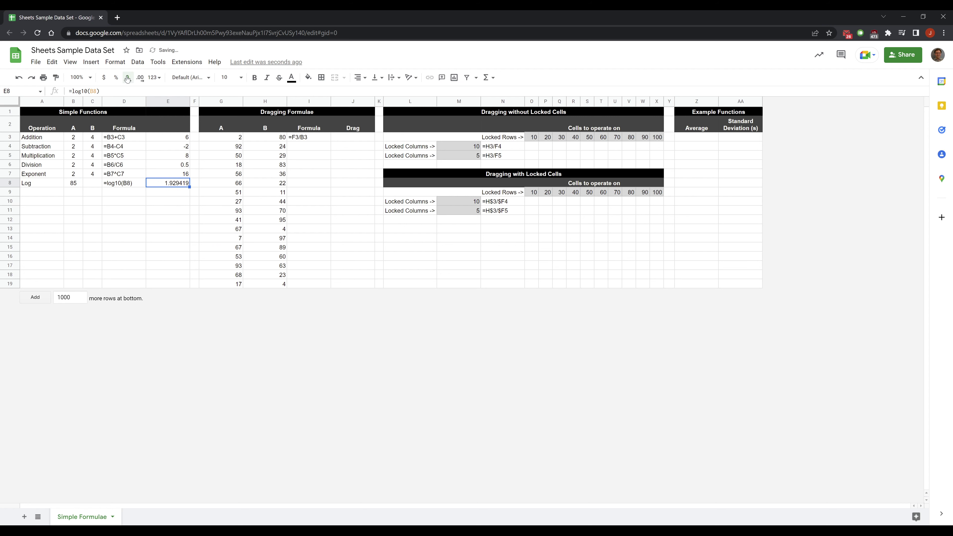
{"action": "left_click", "coordinate": [127, 78]}
{"action": "left_click", "coordinate": [128, 78]}
{"action": "left_click", "coordinate": [128, 78]}
{"action": "left_click", "coordinate": [127, 78]}
{"action": "left_click", "coordinate": [311, 139]}
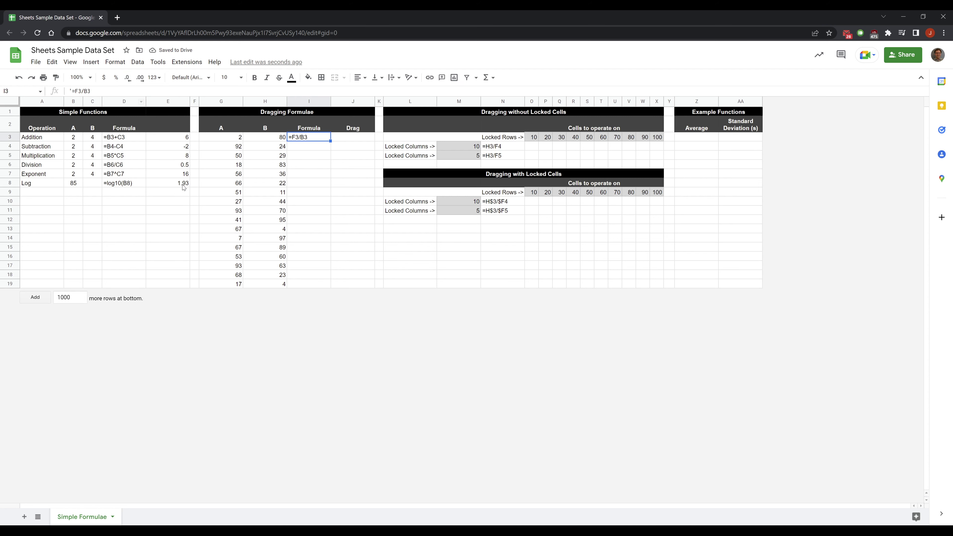
Enter a division formula in J3 dividing G3 by column H and accept the autofill.
{"action": "left_click", "coordinate": [356, 139]}
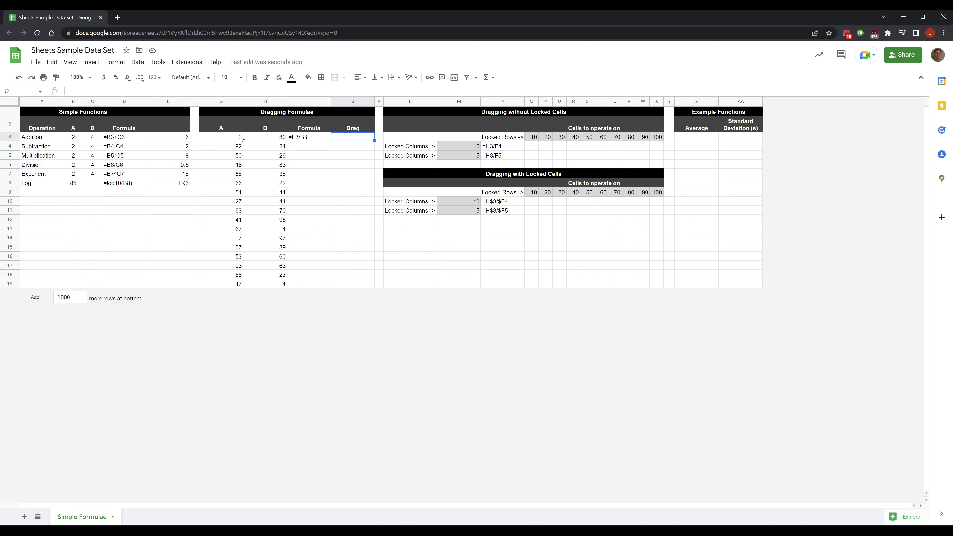
{"action": "left_click", "coordinate": [229, 139]}
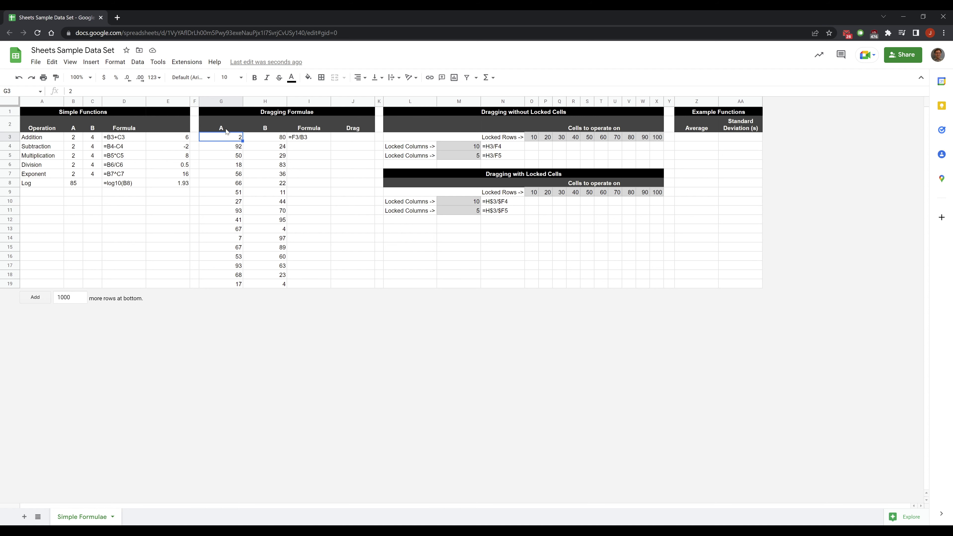
{"action": "left_click", "coordinate": [352, 139]}
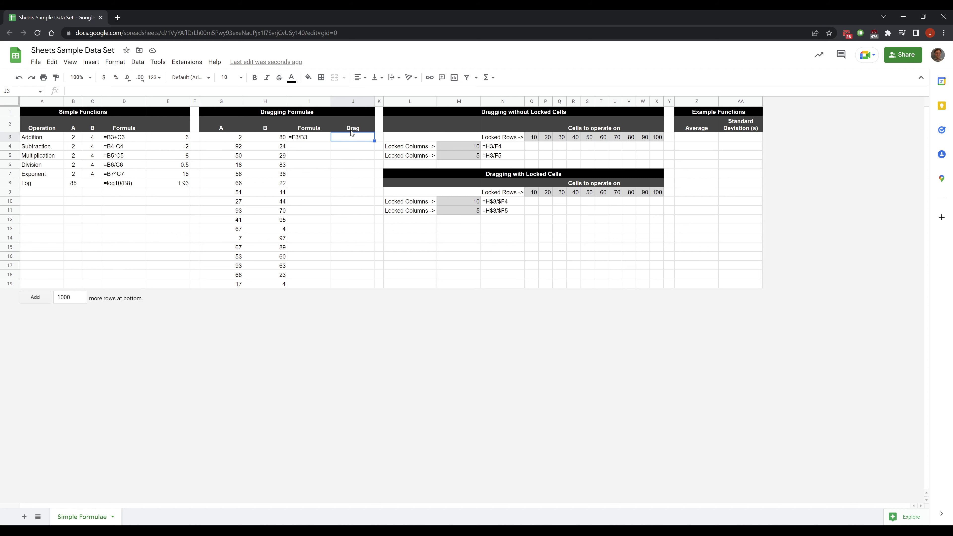
{"action": "type", "text": "="}
{"action": "left_click", "coordinate": [226, 139]}
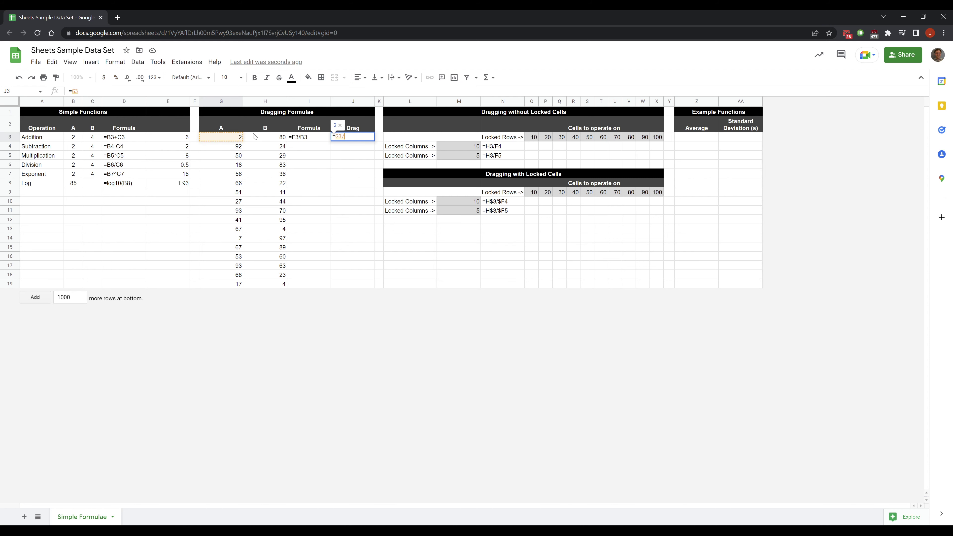
{"action": "type", "text": "/"}
{"action": "left_click", "coordinate": [266, 129]}
{"action": "key", "text": "Return"}
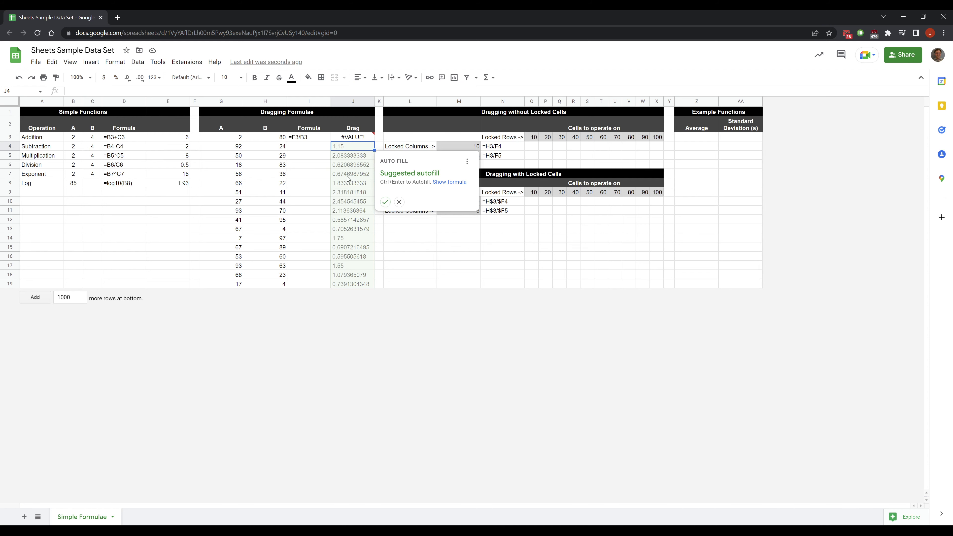
{"action": "left_click", "coordinate": [384, 202]}
Clear the erroring results in J4:J19 and correct J3's formula to =G3/H3.
{"action": "left_click_drag", "start_coordinate": [356, 146], "coordinate": [362, 289]}
{"action": "key", "text": "Delete"}
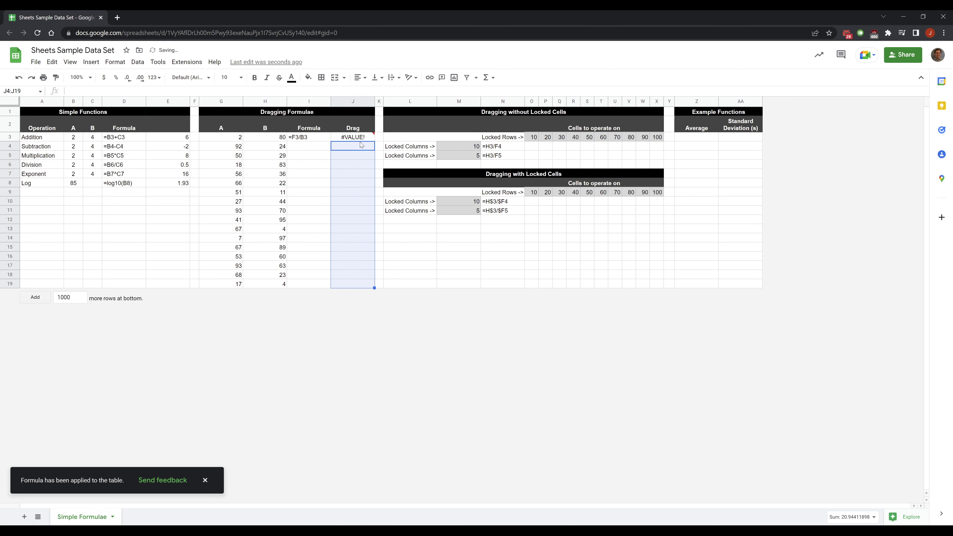
{"action": "left_click", "coordinate": [346, 140]}
{"action": "key", "text": "F2"}
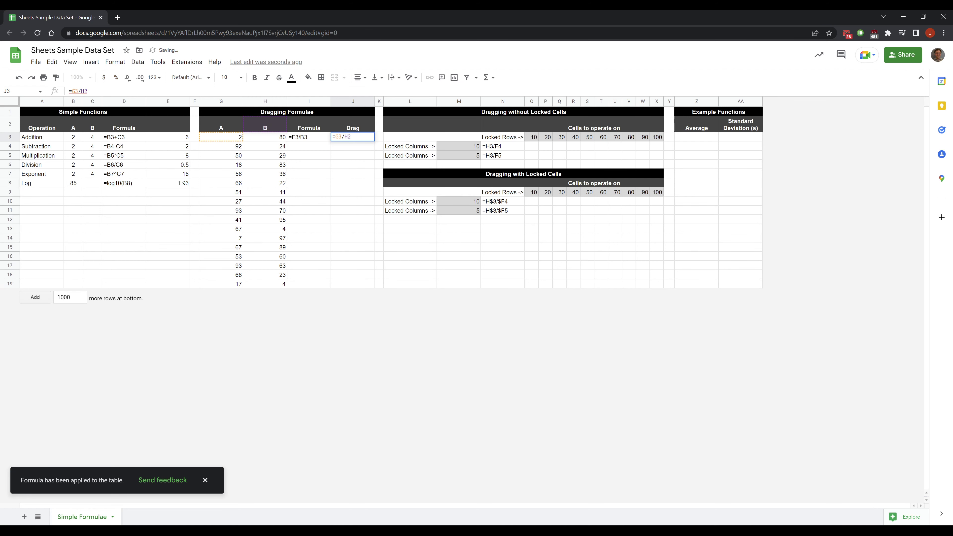
{"action": "key", "text": "BackSpace"}
{"action": "type", "text": "3"}
{"action": "key", "text": "Return"}
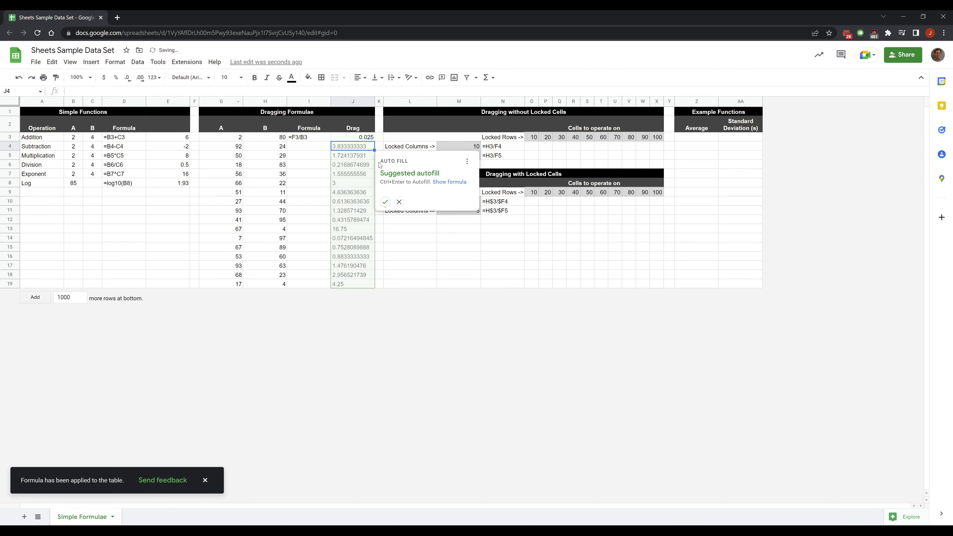
{"action": "left_click", "coordinate": [325, 169]}
Copy the =G3/H3 formula from J3 down to J19.
{"action": "left_click", "coordinate": [361, 137]}
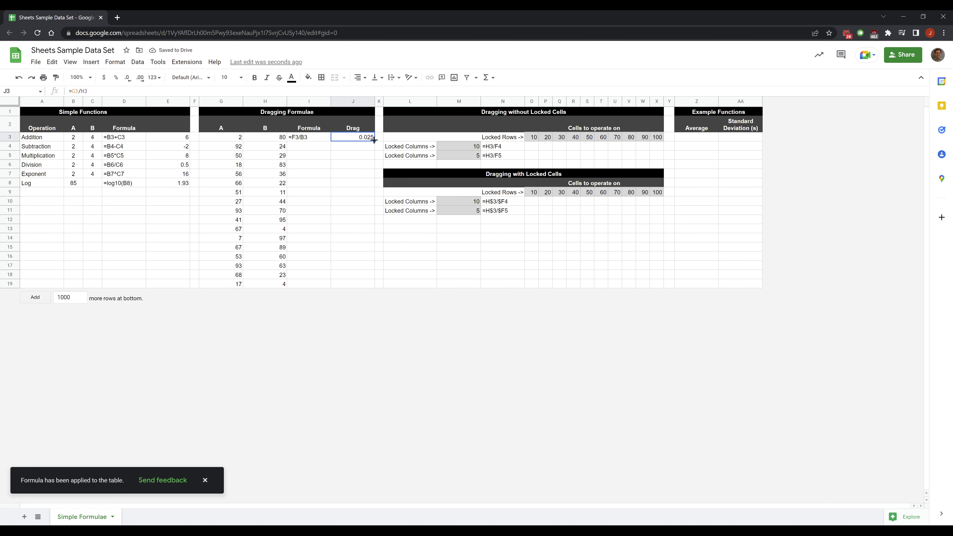
{"action": "left_click_drag", "start_coordinate": [375, 141], "coordinate": [371, 286]}
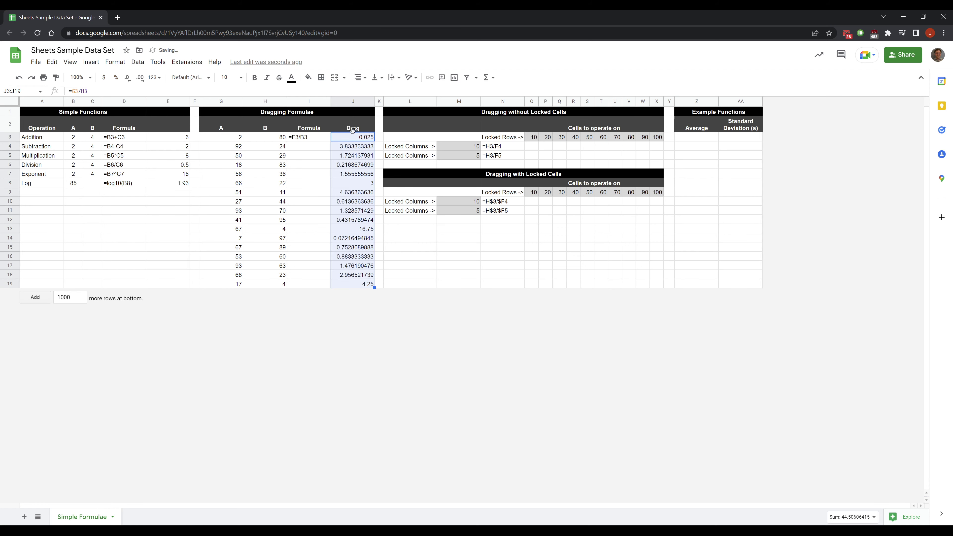
{"action": "left_click", "coordinate": [97, 91]}
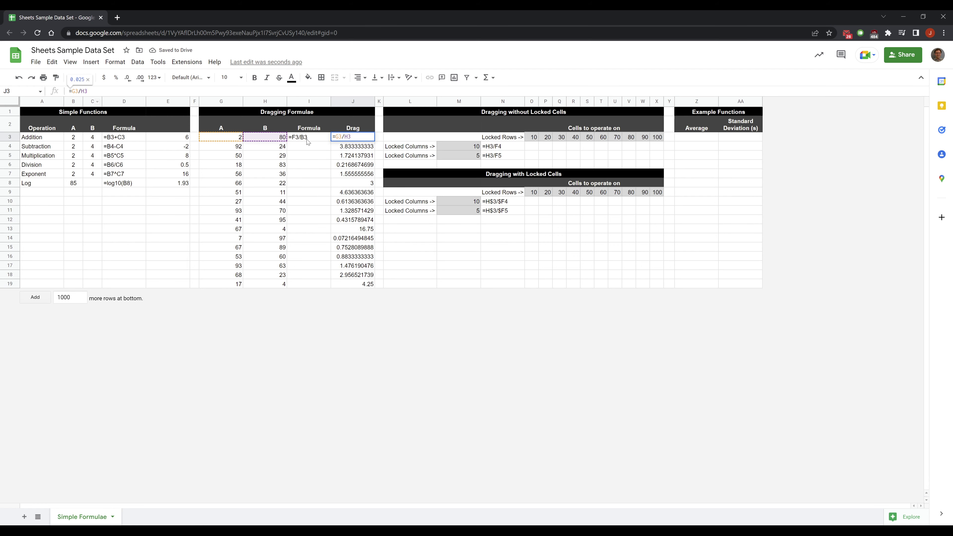
{"action": "key", "text": "Return"}
{"action": "key", "text": "Return"}
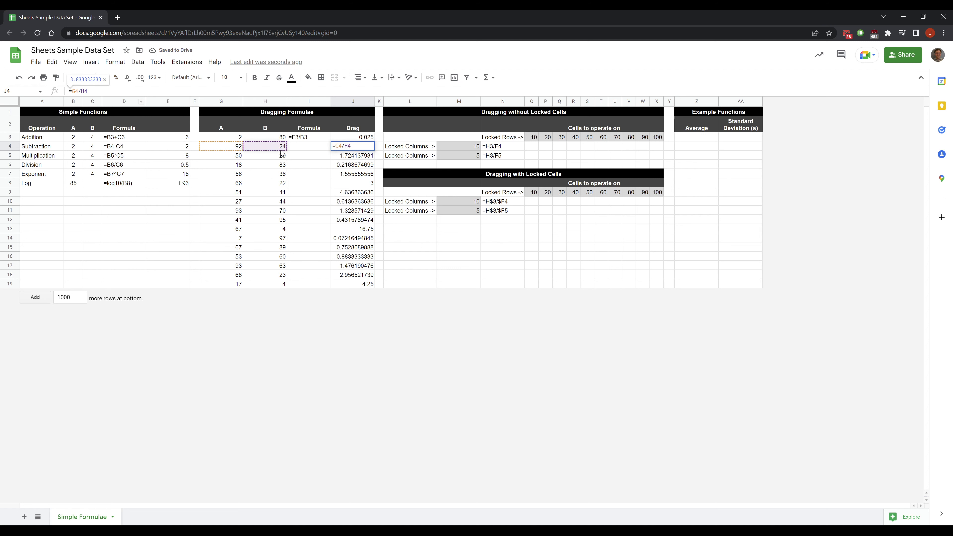
{"action": "key", "text": "Return"}
{"action": "key", "text": "Return"}
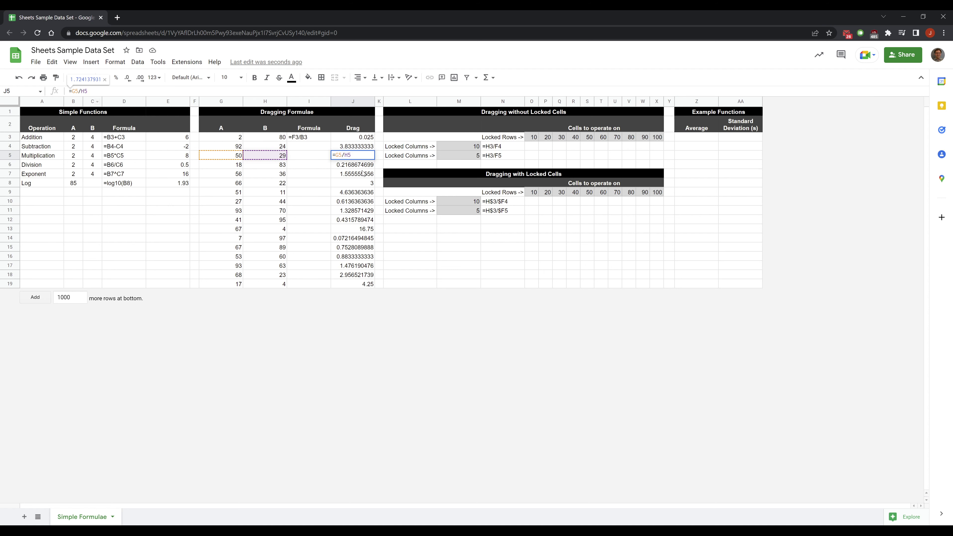
{"action": "key", "text": "Return"}
{"action": "key", "text": "Return"}
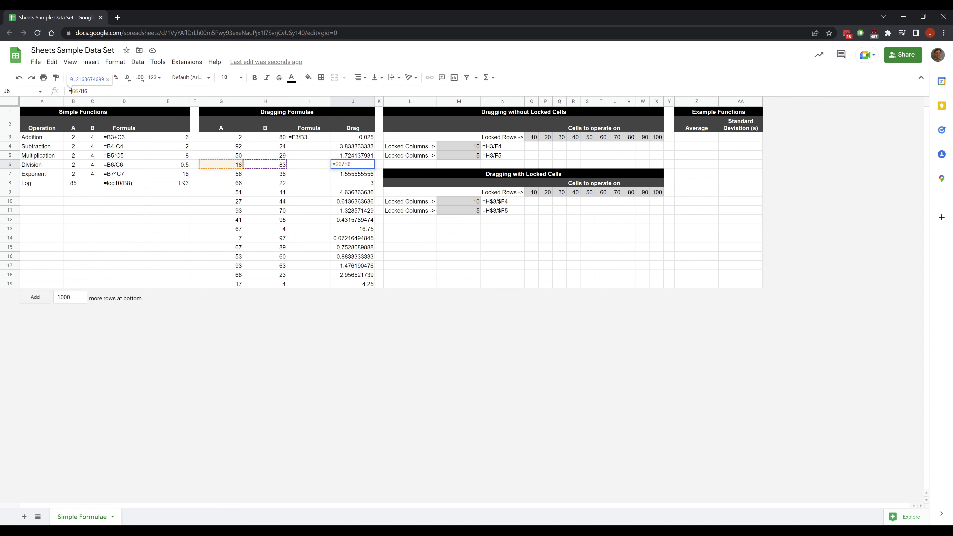
{"action": "key", "text": "Return"}
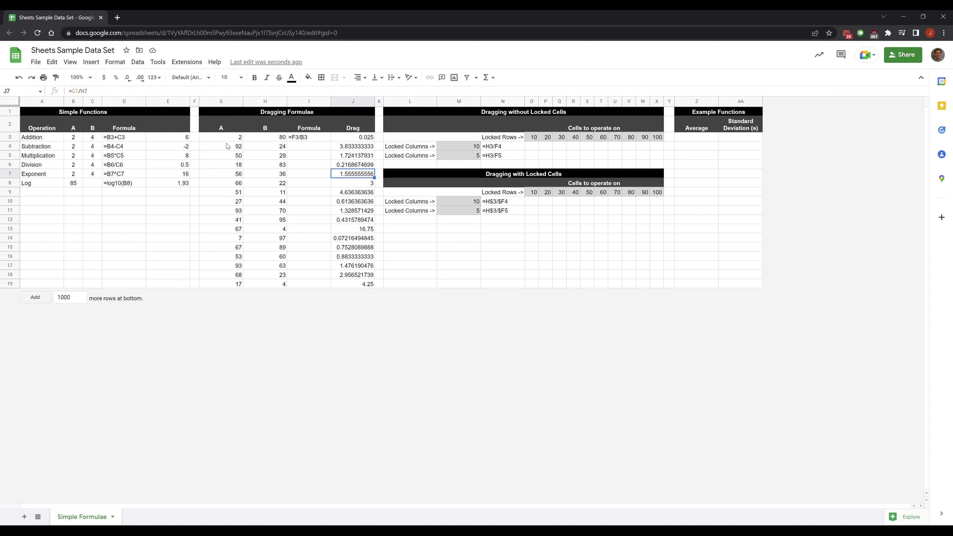
{"action": "key", "text": "Return"}
{"action": "key", "text": "Return"}
{"action": "key", "text": "Return"}
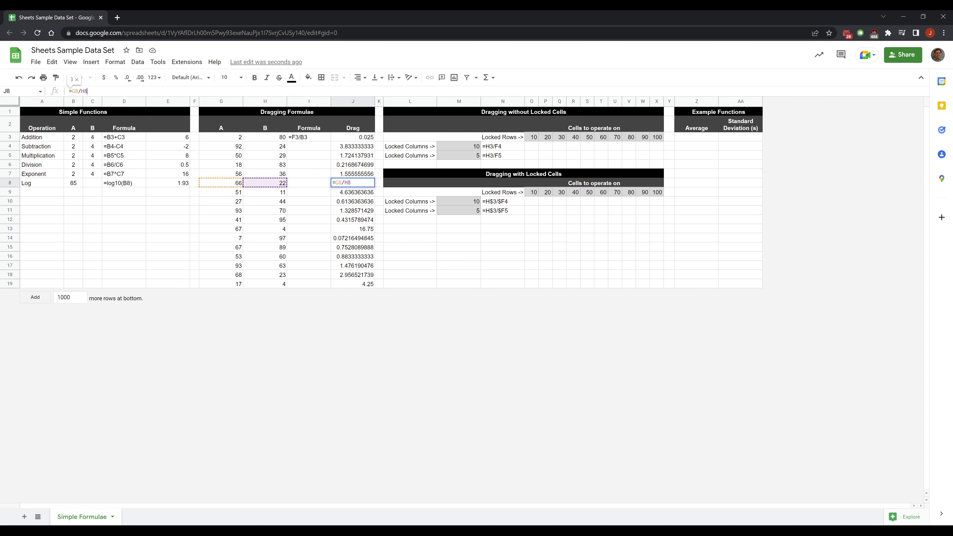
{"action": "key", "text": "Return"}
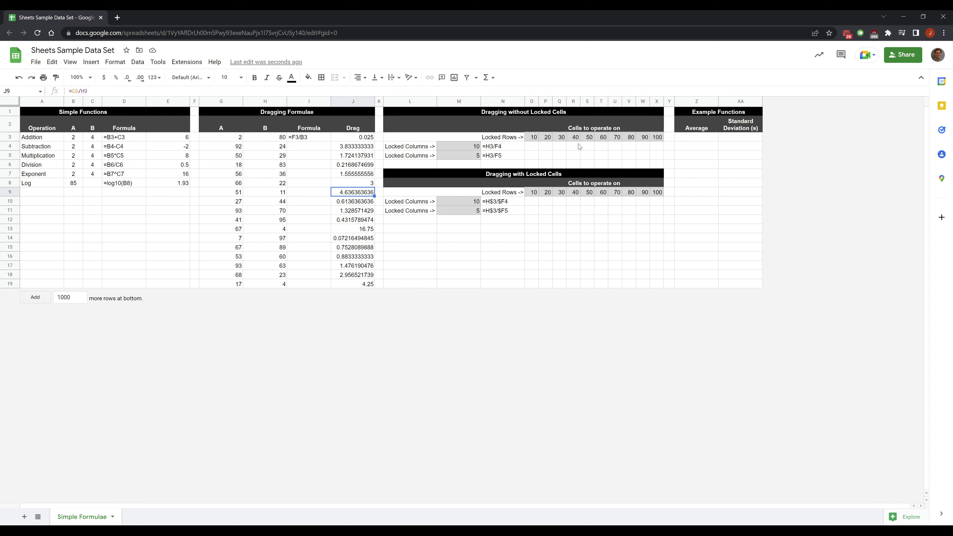
Highlight the row values 10 to 100 and the column values in M4 and M5.
{"action": "left_click", "coordinate": [534, 137]}
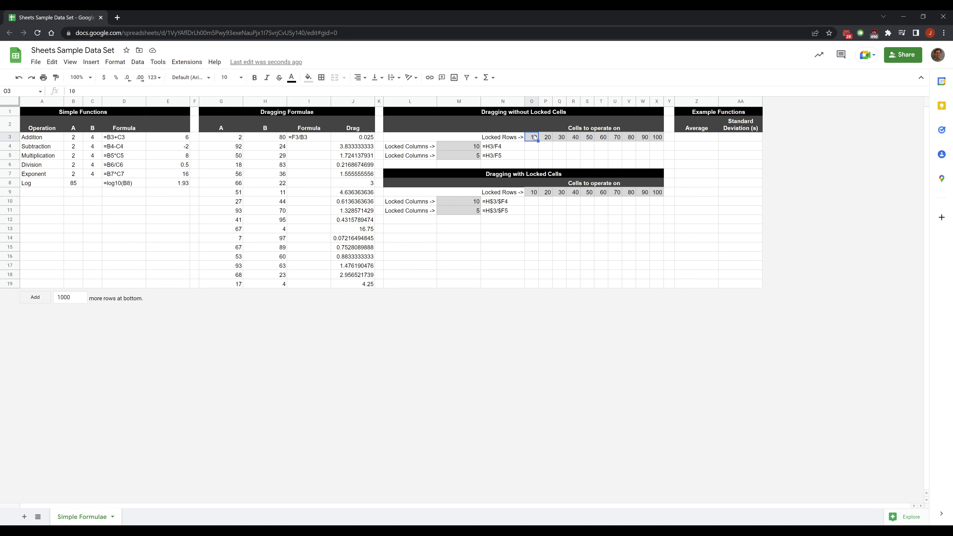
{"action": "left_click_drag", "start_coordinate": [534, 136], "coordinate": [657, 137]}
{"action": "left_click", "coordinate": [465, 147]}
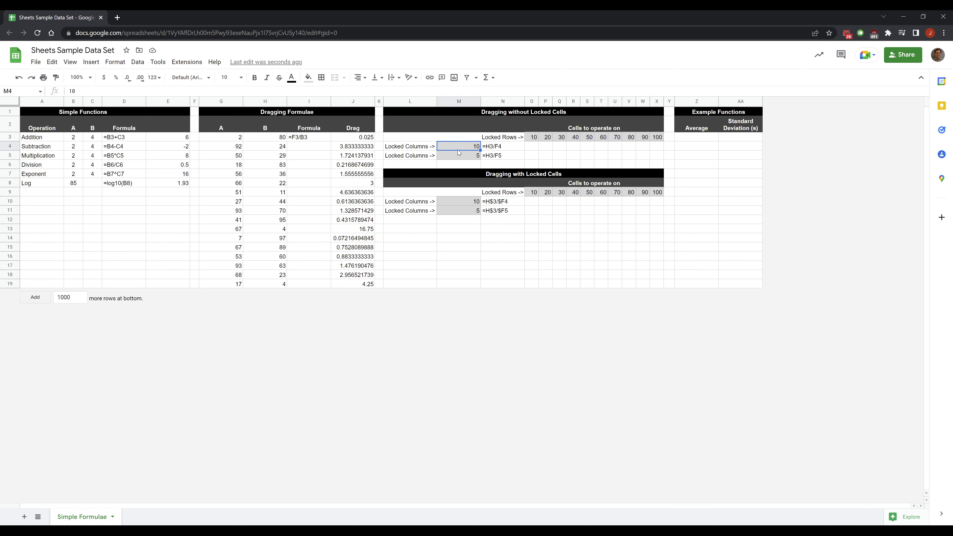
{"action": "left_click_drag", "start_coordinate": [529, 148], "coordinate": [600, 148]}
{"action": "left_click", "coordinate": [474, 161]}
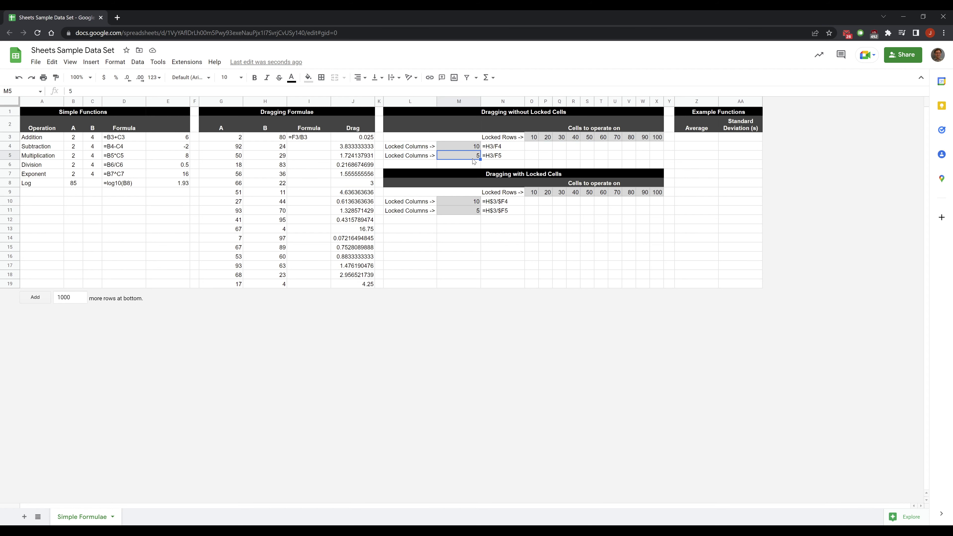
Enter =O3/M4 in O4 and copy it across row 4 to X4.
{"action": "left_click", "coordinate": [537, 147]}
{"action": "type", "text": "="}
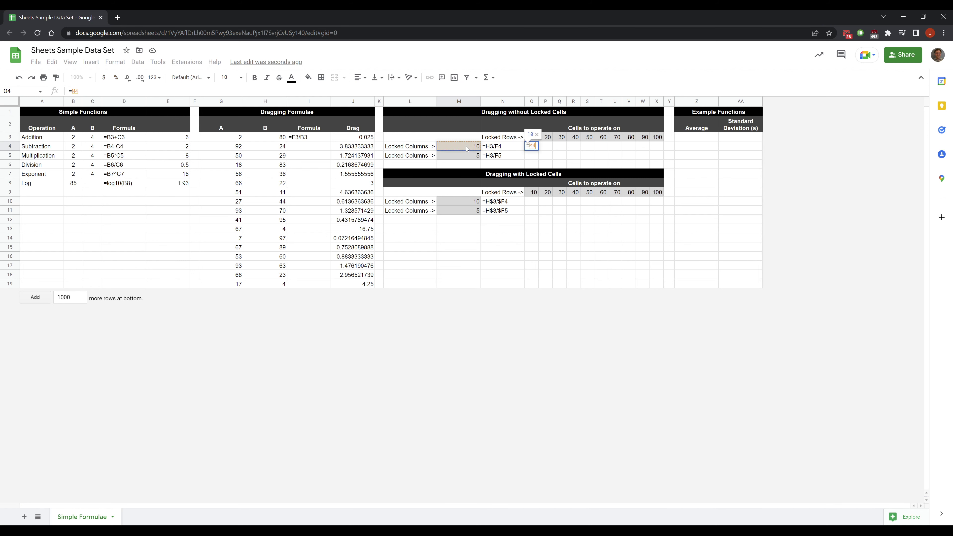
{"action": "key", "text": "Up"}
{"action": "key", "text": "Left"}
{"action": "key", "text": "Left"}
{"action": "key", "text": "Left"}
{"action": "left_click", "coordinate": [521, 149]}
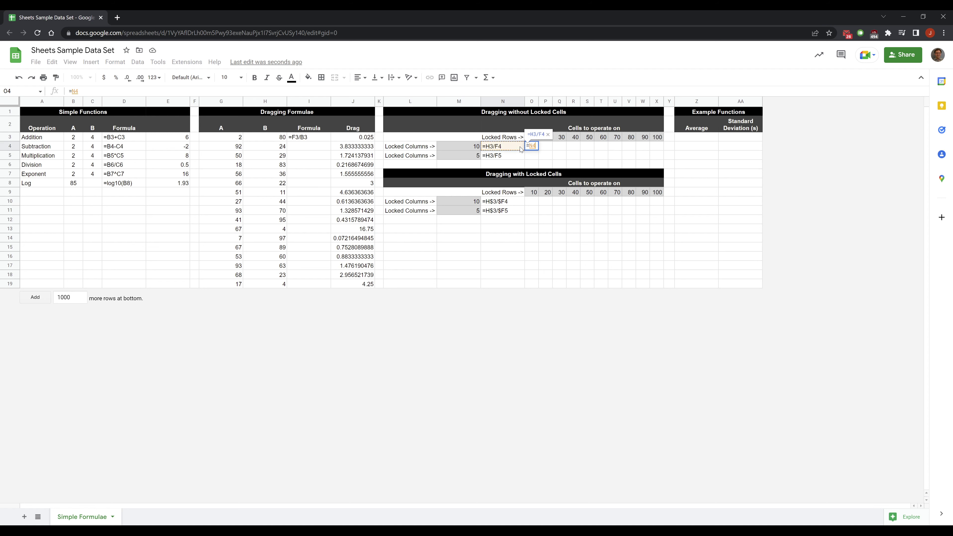
{"action": "left_click", "coordinate": [565, 139]}
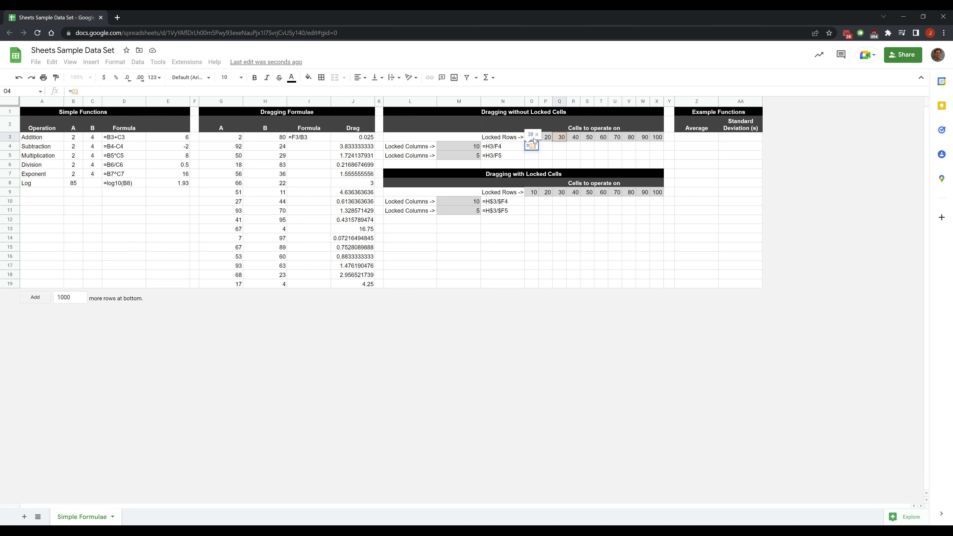
{"action": "left_click", "coordinate": [533, 137]}
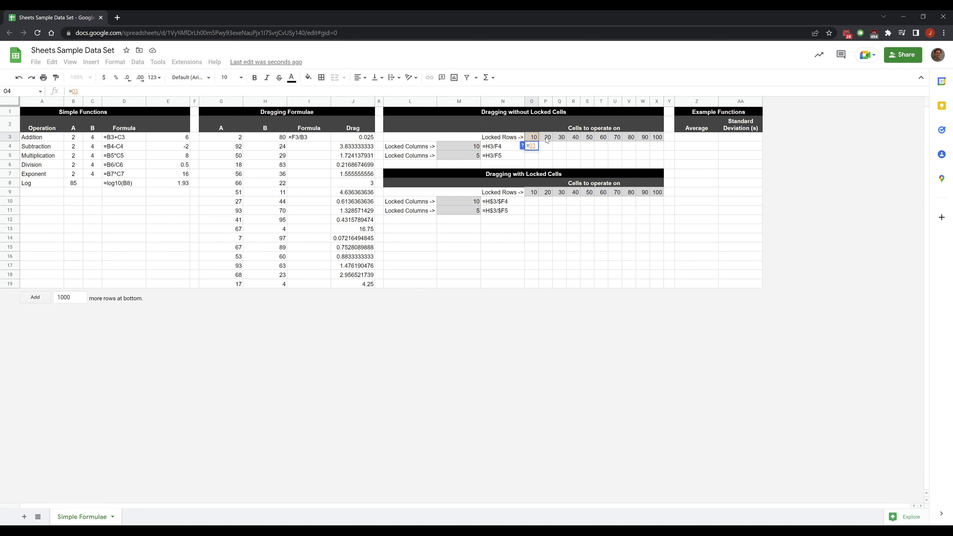
{"action": "type", "text": "/"}
{"action": "left_click", "coordinate": [463, 146]}
{"action": "key", "text": "Return"}
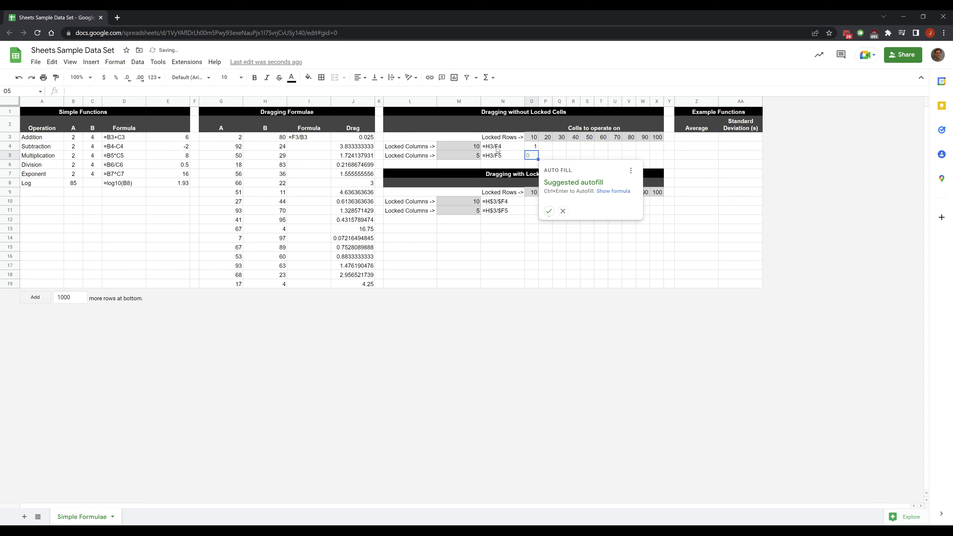
{"action": "left_click_drag", "start_coordinate": [540, 147], "coordinate": [662, 159]}
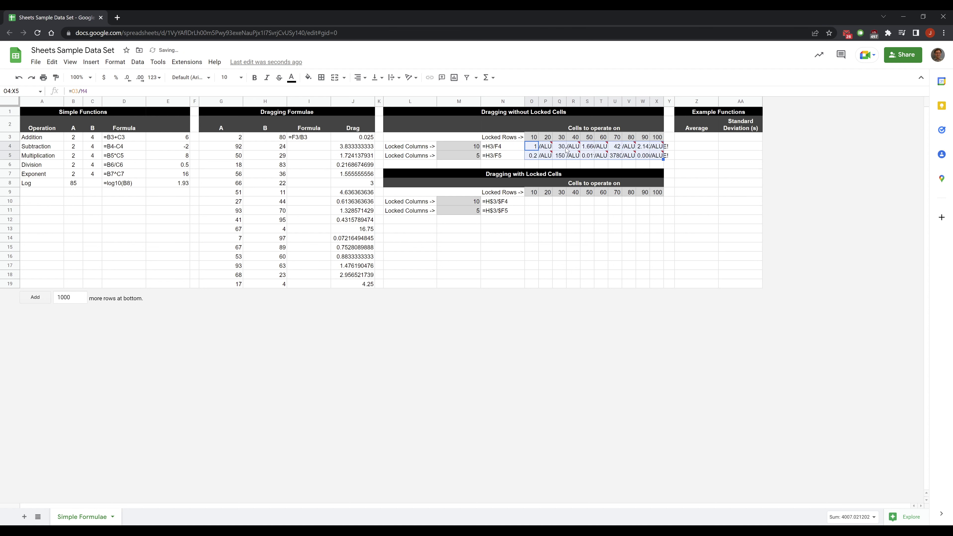
{"action": "left_click", "coordinate": [545, 148]}
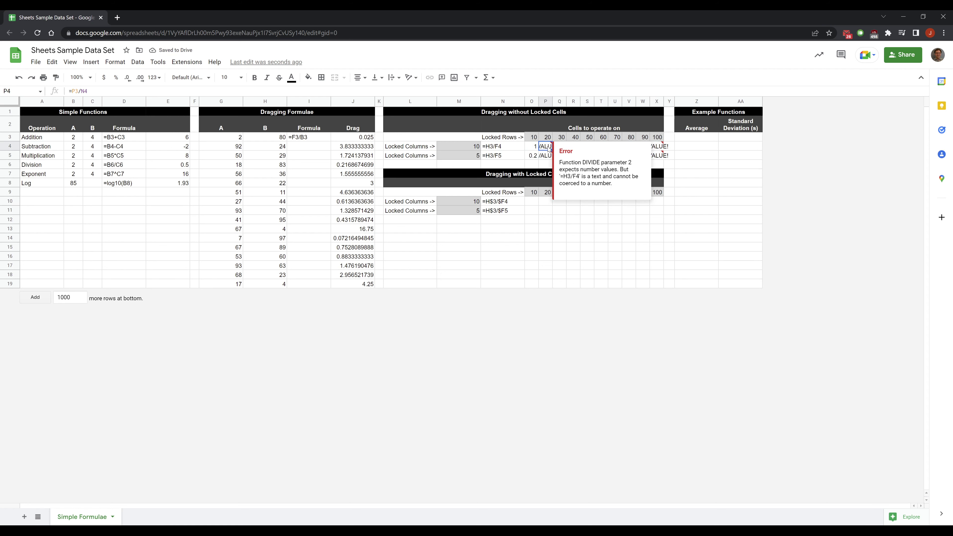
{"action": "key", "text": "Return"}
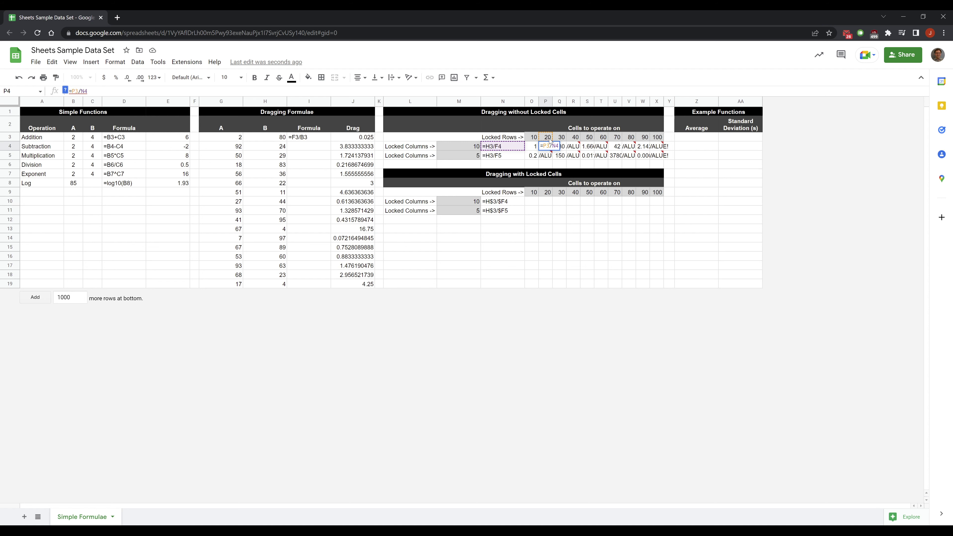
{"action": "left_click", "coordinate": [531, 156]}
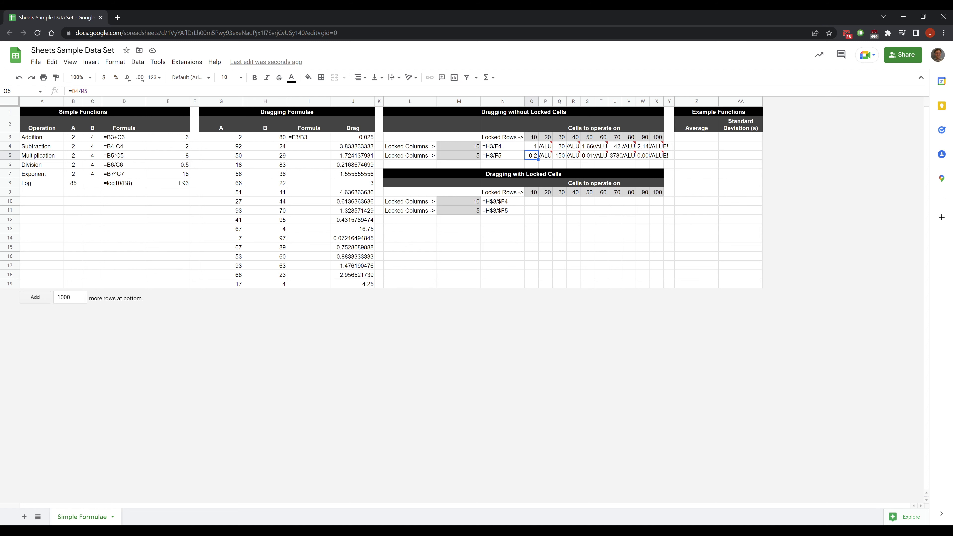
{"action": "key", "text": "Return"}
{"action": "left_click", "coordinate": [561, 156]}
{"action": "left_click", "coordinate": [546, 155]}
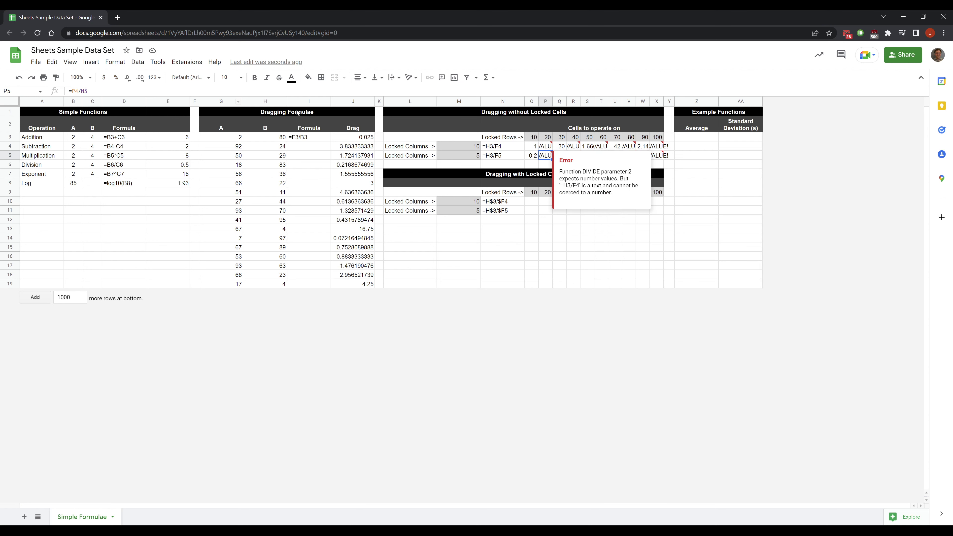
{"action": "left_click", "coordinate": [532, 155]}
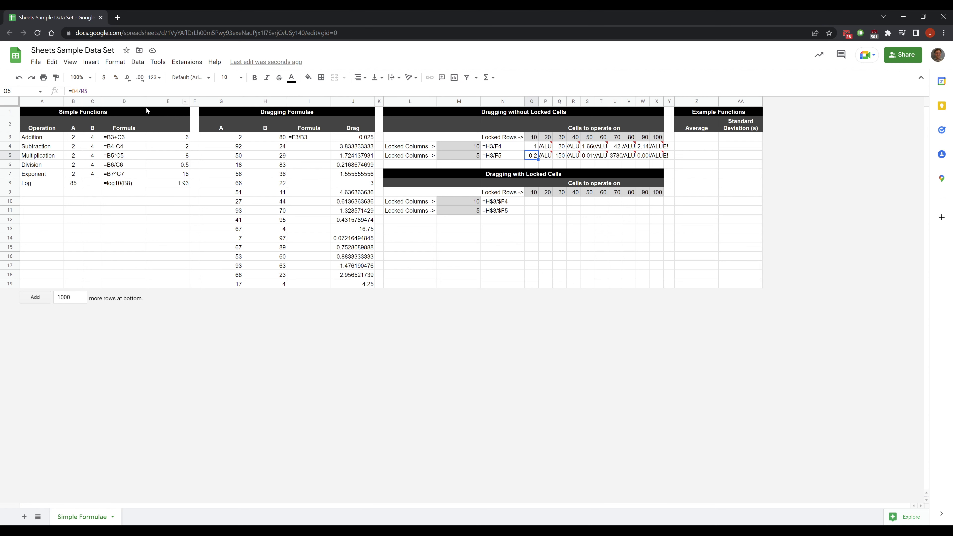
{"action": "key", "text": "Return"}
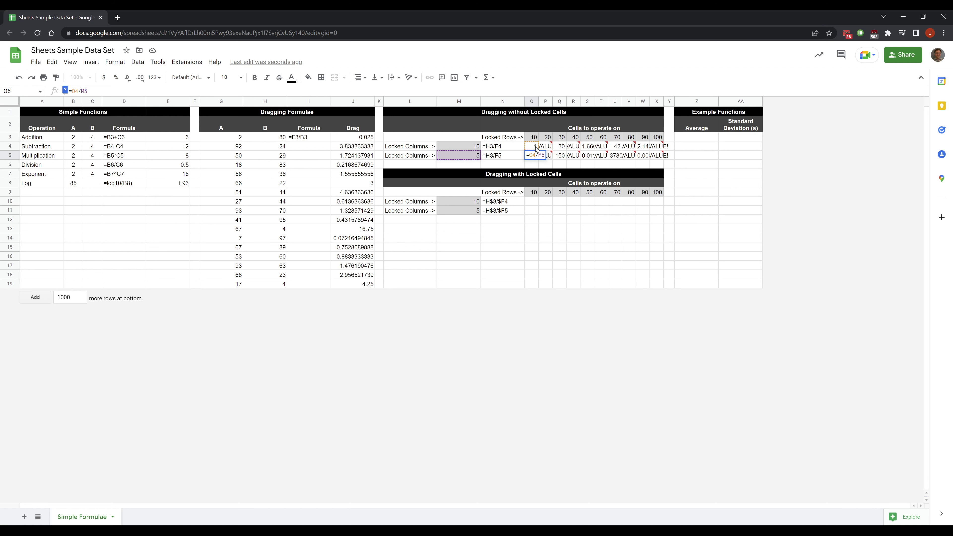
{"action": "left_click", "coordinate": [587, 165]}
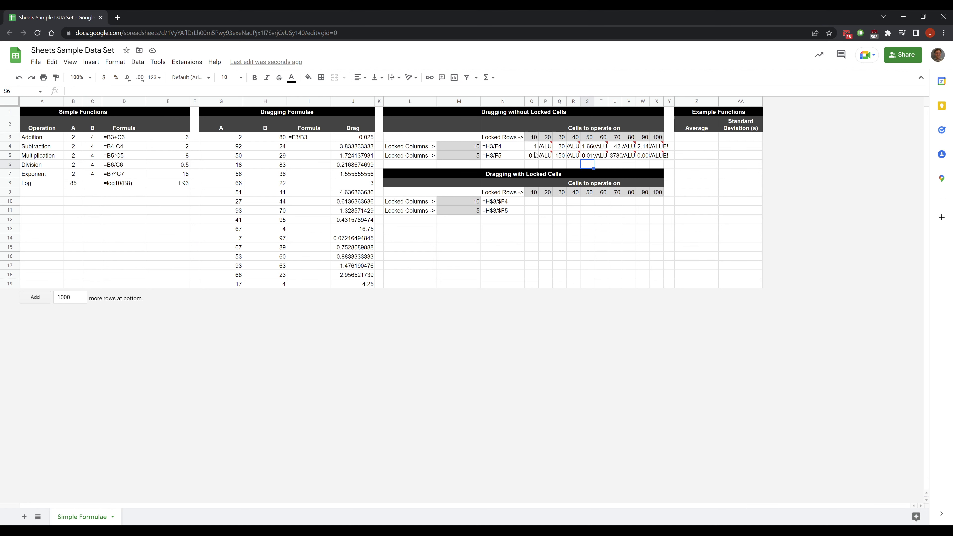
Rename the 'Dragging with Locked Cells' heading to 'Dragging with Locked References'.
{"action": "left_click", "coordinate": [509, 176]}
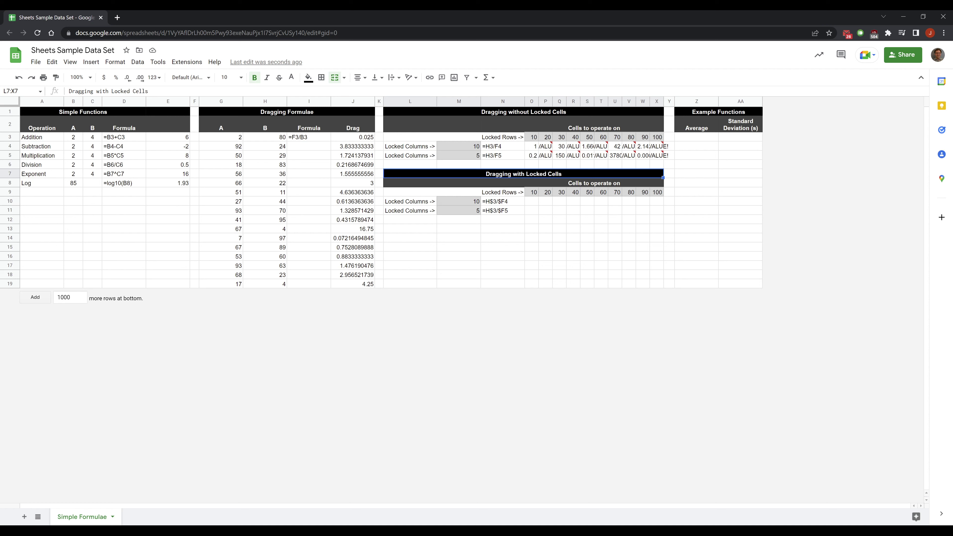
{"action": "double_click", "coordinate": [140, 90]}
{"action": "type", "text": "References"}
{"action": "key", "text": "Return"}
Rename the 'Dragging without Locked Cells' heading to 'Dragging without Locked References'.
{"action": "left_click", "coordinate": [540, 112]}
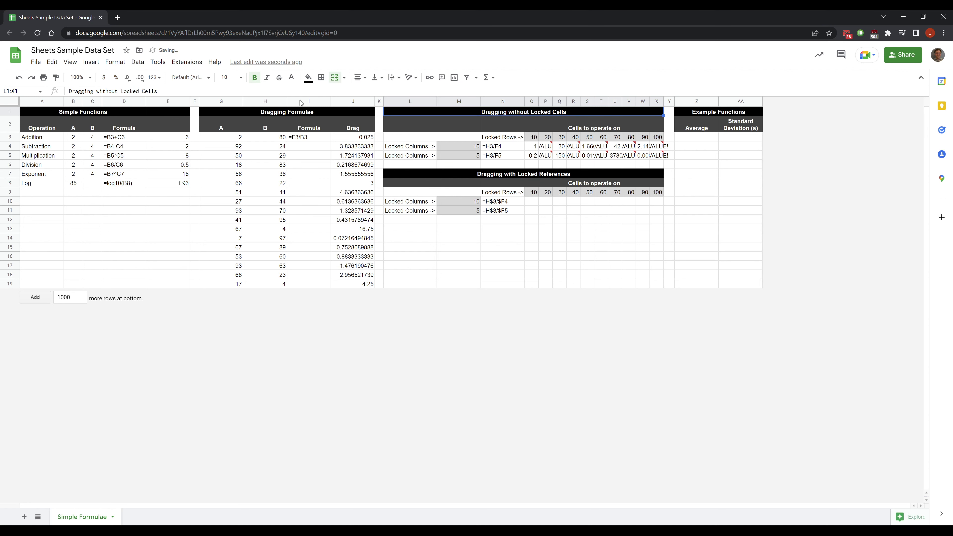
{"action": "double_click", "coordinate": [150, 90]}
{"action": "type", "text": "References"}
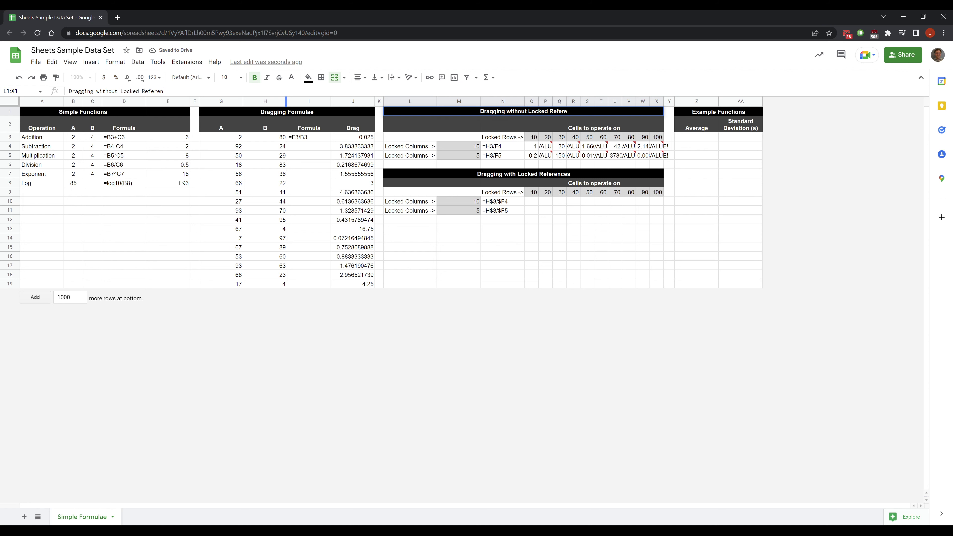
{"action": "key", "text": "Return"}
{"action": "left_click", "coordinate": [531, 201]}
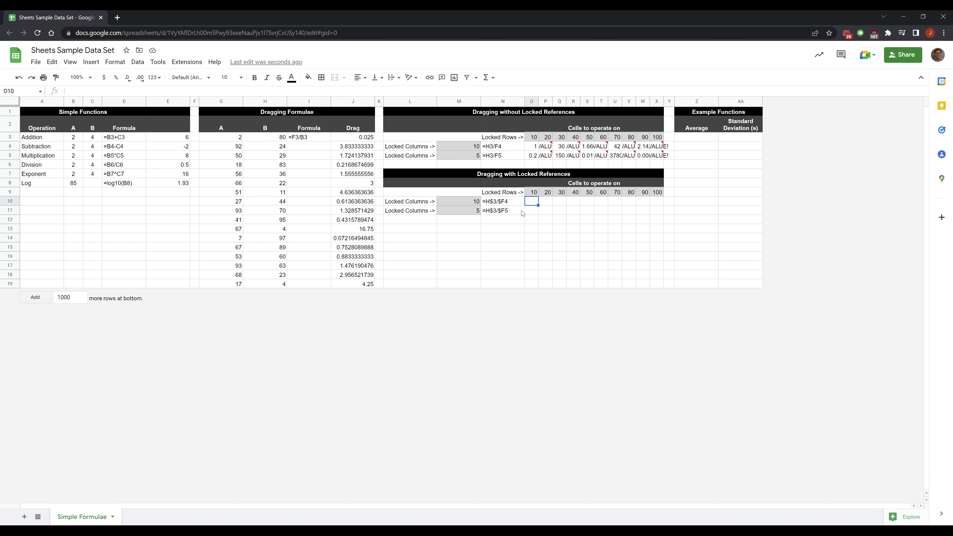
Indicate the M10 and M11 divisors and the empty result ranges in rows 10 and 11.
{"action": "left_click", "coordinate": [477, 202]}
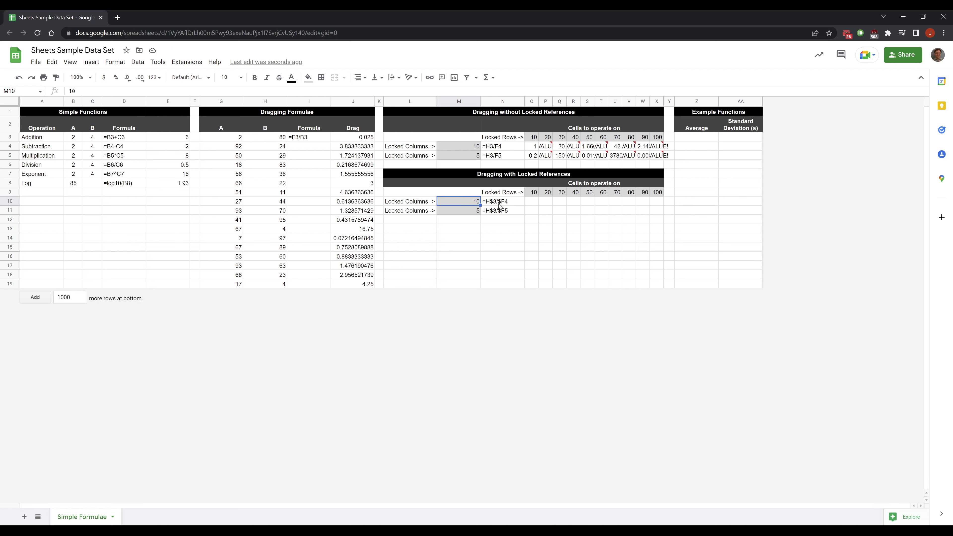
{"action": "left_click", "coordinate": [525, 205]}
{"action": "left_click", "coordinate": [473, 203]}
{"action": "left_click_drag", "start_coordinate": [527, 203], "coordinate": [644, 202]}
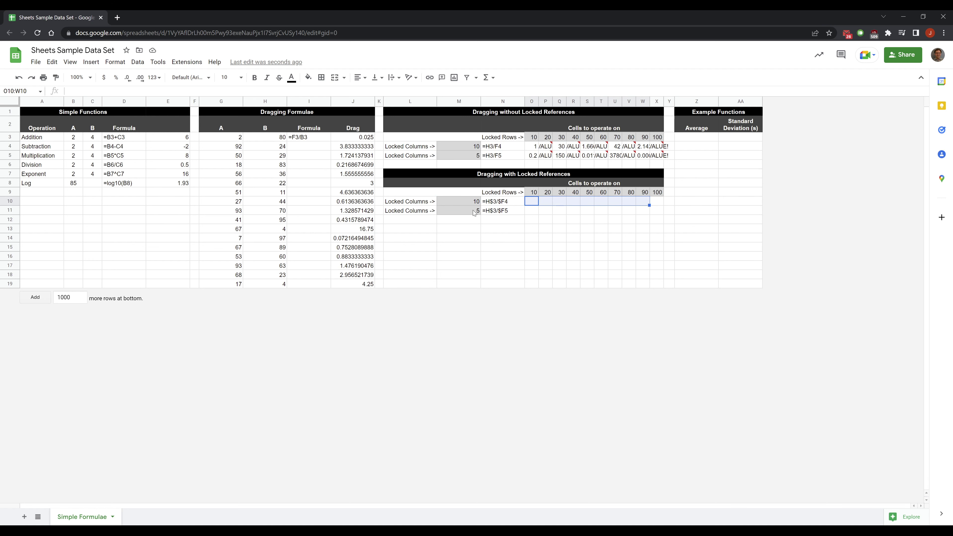
{"action": "left_click", "coordinate": [474, 213]}
{"action": "left_click_drag", "start_coordinate": [527, 211], "coordinate": [660, 210]}
{"action": "left_click", "coordinate": [544, 201]}
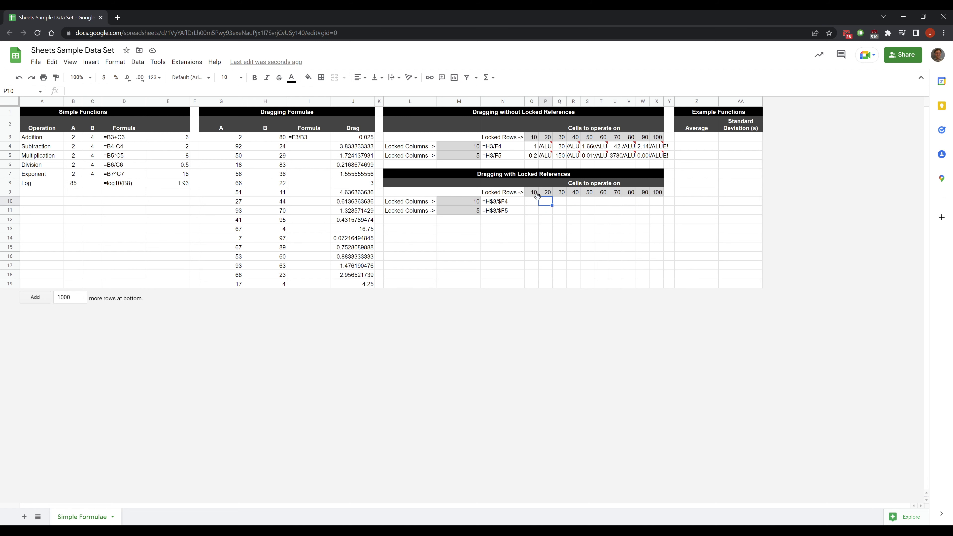
{"action": "left_click_drag", "start_coordinate": [542, 201], "coordinate": [649, 203]}
{"action": "left_click", "coordinate": [467, 199]}
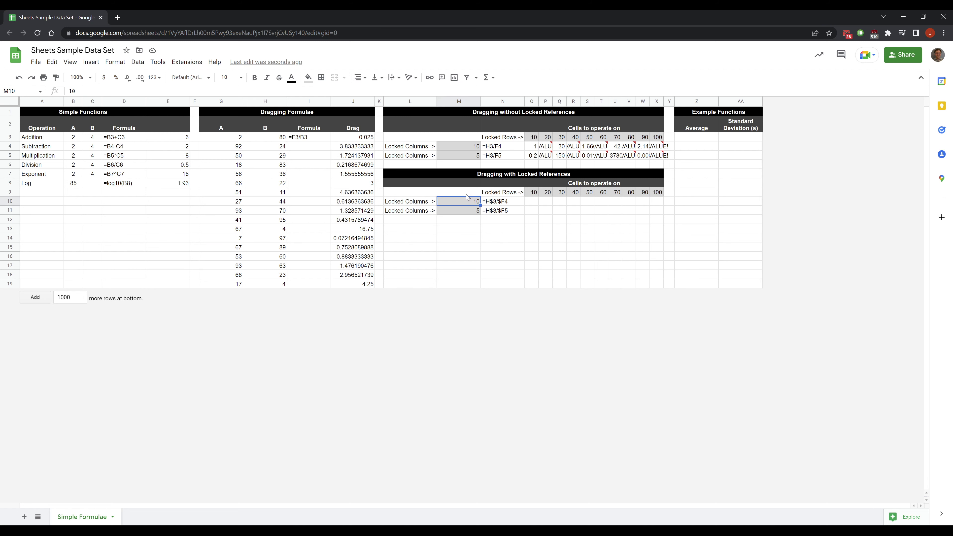
{"action": "left_click", "coordinate": [533, 203]}
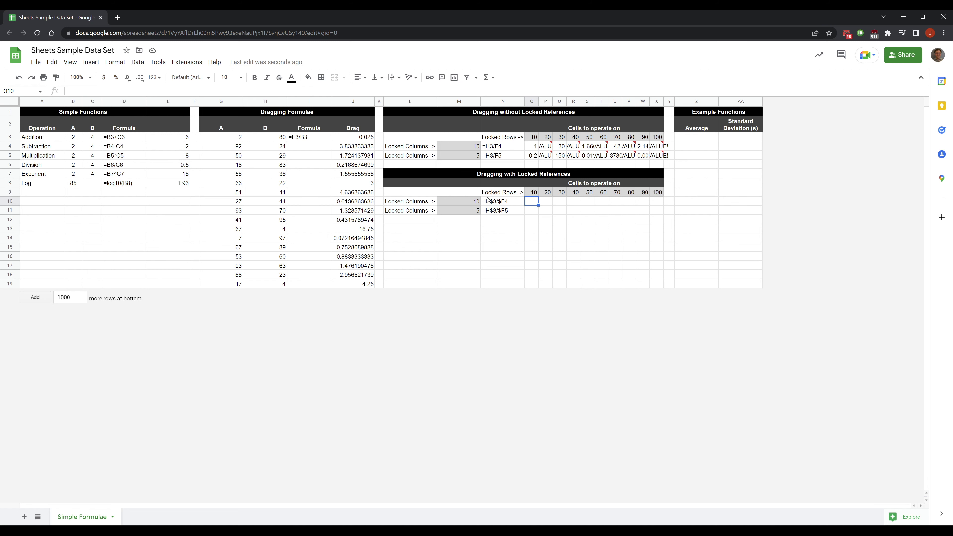
Enter =O$9/$M10 in O10, locking O9's row and column M.
{"action": "type", "text": "="}
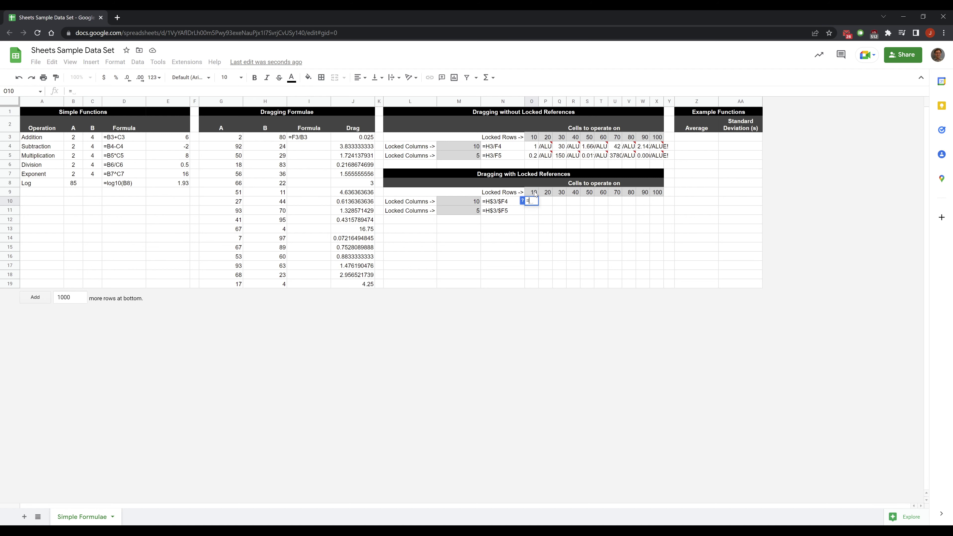
{"action": "left_click", "coordinate": [534, 193]}
{"action": "key", "text": "F4"}
{"action": "key", "text": "F4"}
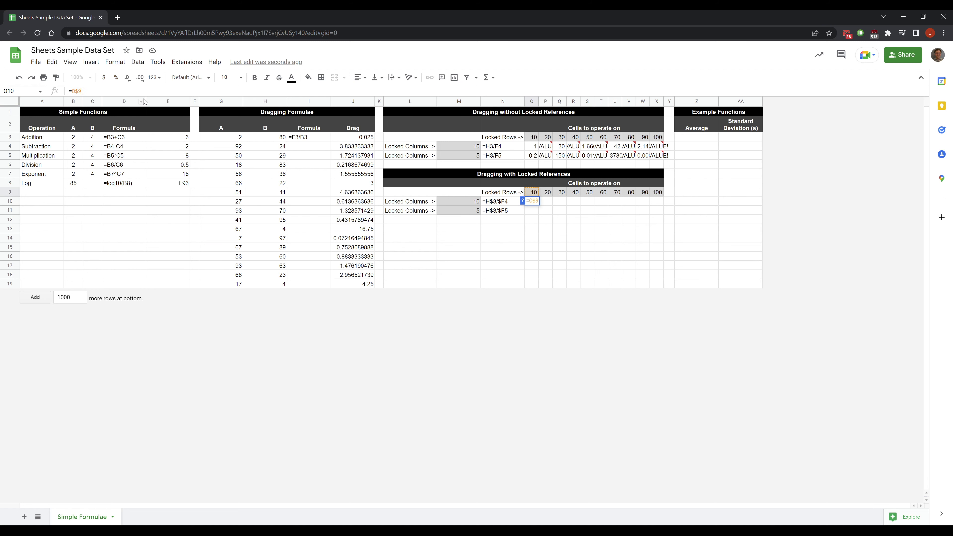
{"action": "type", "text": "/"}
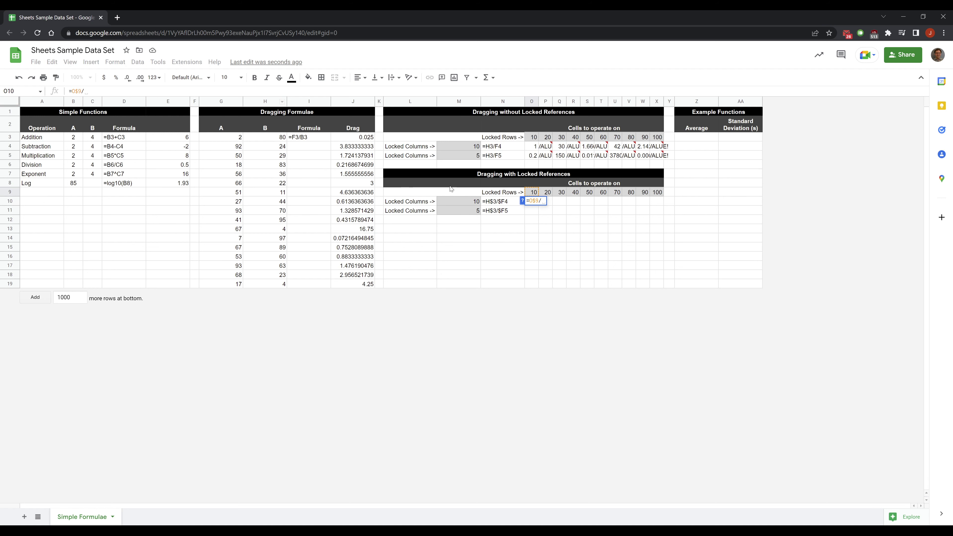
{"action": "left_click", "coordinate": [464, 200]}
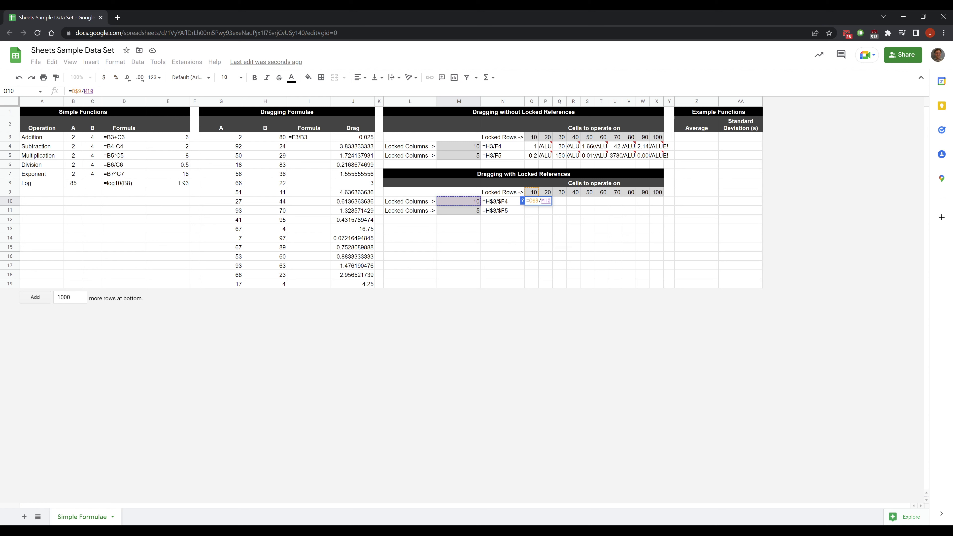
{"action": "left_click", "coordinate": [83, 90]}
{"action": "type", "text": "$"}
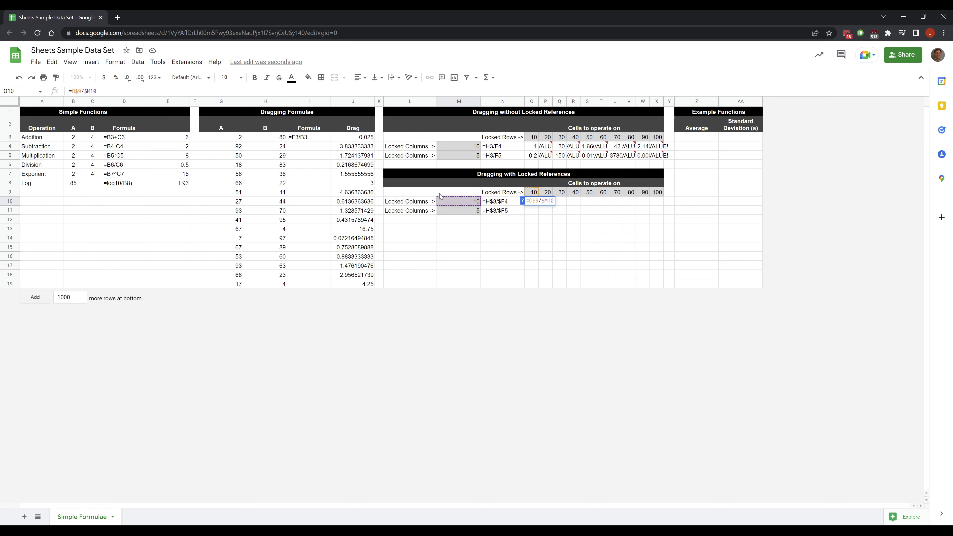
{"action": "key", "text": "Return"}
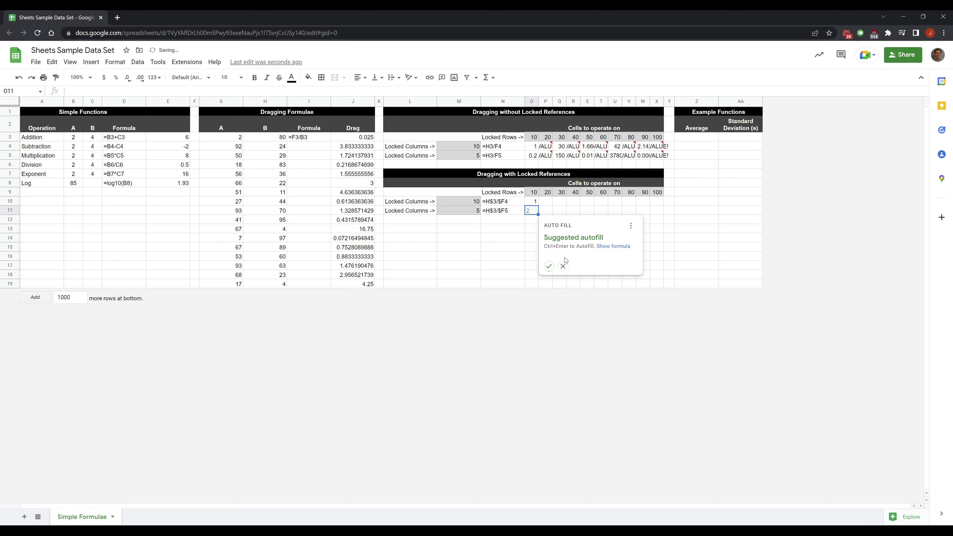
Accept the autofill and fill the locked formula across O10:X11.
{"action": "left_click", "coordinate": [548, 266]}
{"action": "left_click_drag", "start_coordinate": [535, 202], "coordinate": [661, 214]}
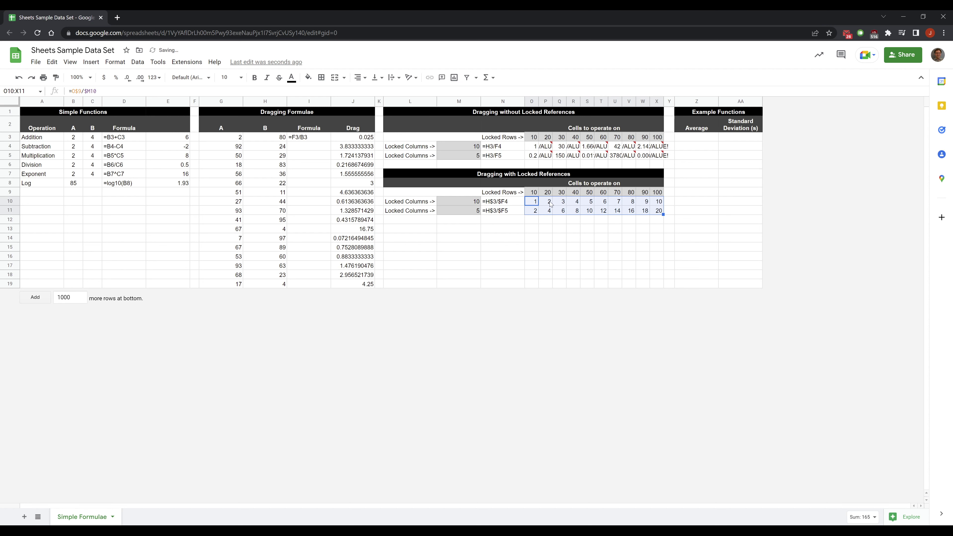
{"action": "left_click", "coordinate": [536, 204]}
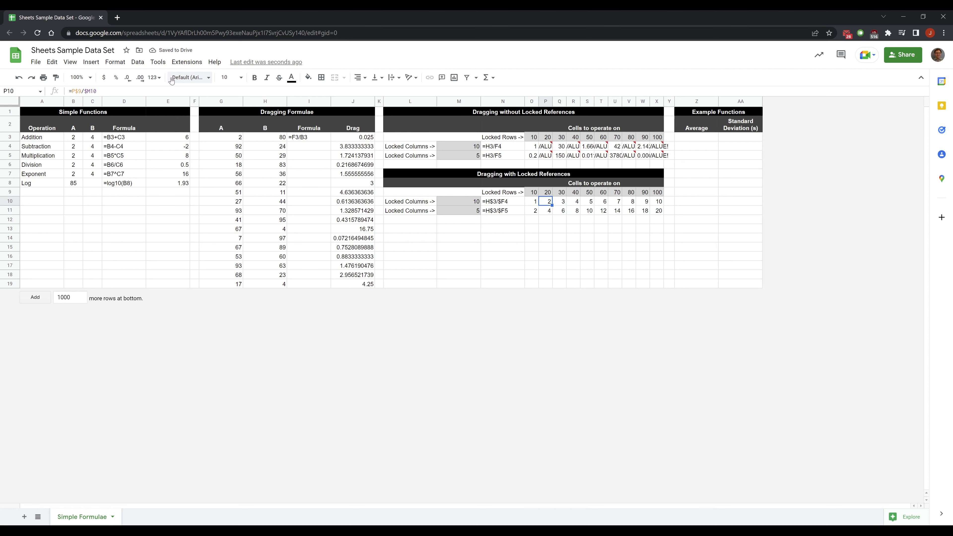
Replace N10's label with O10's formula text, =O$9/$M10.
{"action": "left_click", "coordinate": [510, 203]}
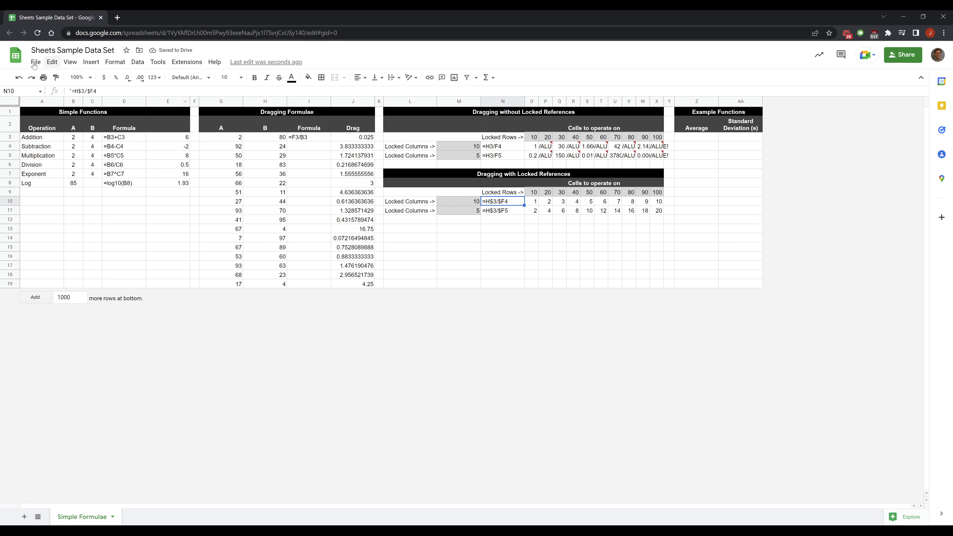
{"action": "left_click", "coordinate": [81, 92]}
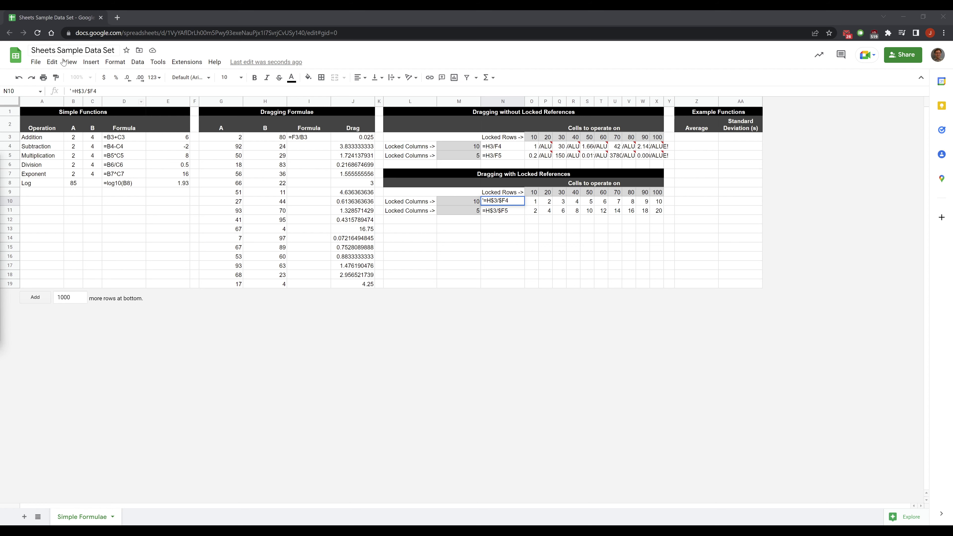
{"action": "left_click", "coordinate": [116, 96]}
{"action": "key", "text": "shift+Left"}
{"action": "key", "text": "shift+Left"}
{"action": "key", "text": "shift+Left"}
{"action": "key", "text": "shift+Left"}
{"action": "key", "text": "shift+Left"}
{"action": "key", "text": "shift+Left"}
{"action": "key", "text": "shift+Left"}
{"action": "key", "text": "BackSpace"}
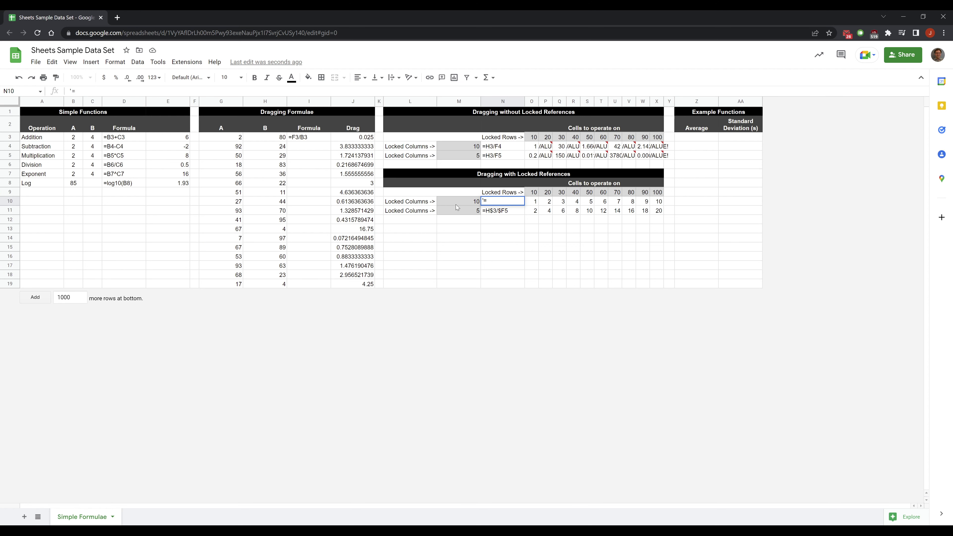
{"action": "key", "text": "Escape"}
{"action": "key", "text": "Right"}
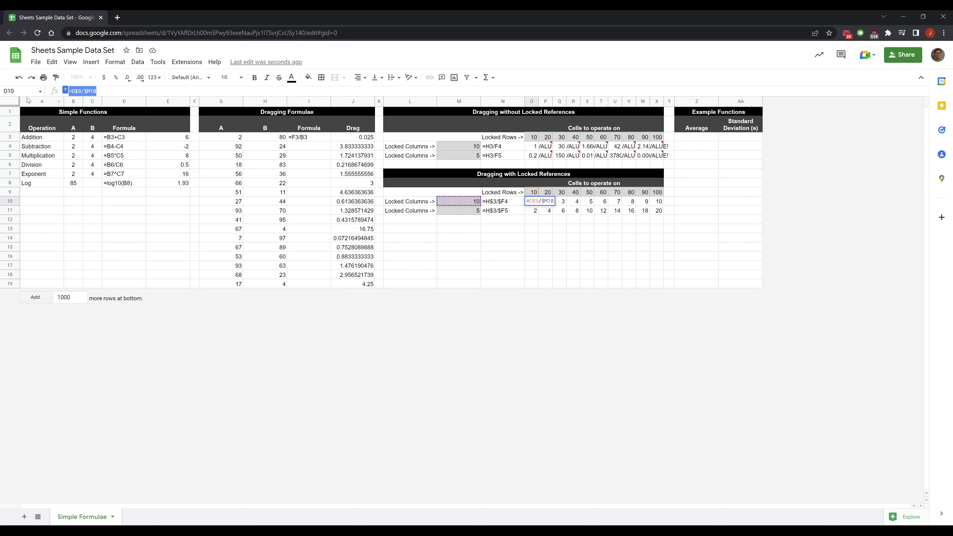
{"action": "key", "text": "Left"}
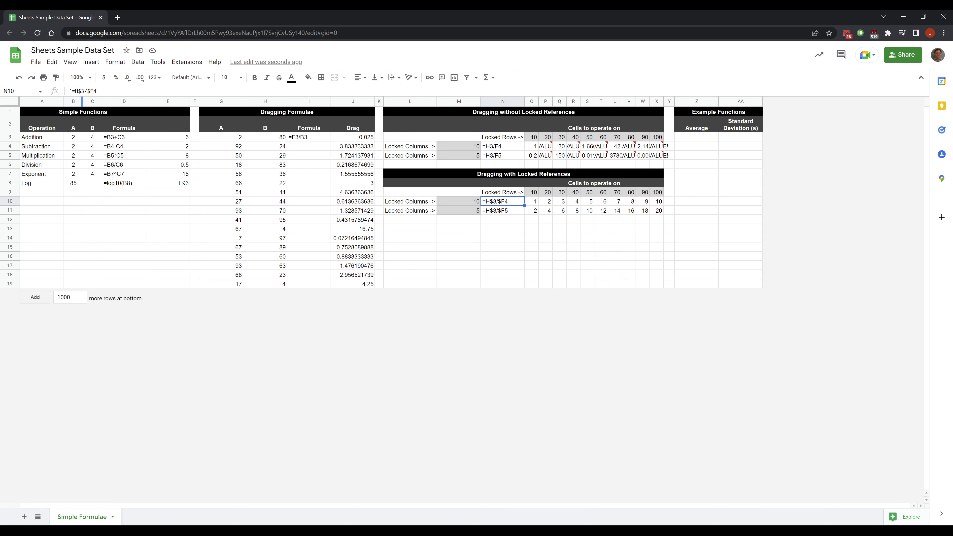
{"action": "left_click", "coordinate": [75, 92]}
{"action": "key", "text": "ctrl+a"}
{"action": "type", "text": "'=O$9/$M10"}
{"action": "key", "text": "Return"}
Change N11's label to the locked formula text =O$9/$M11.
{"action": "key", "text": "Right"}
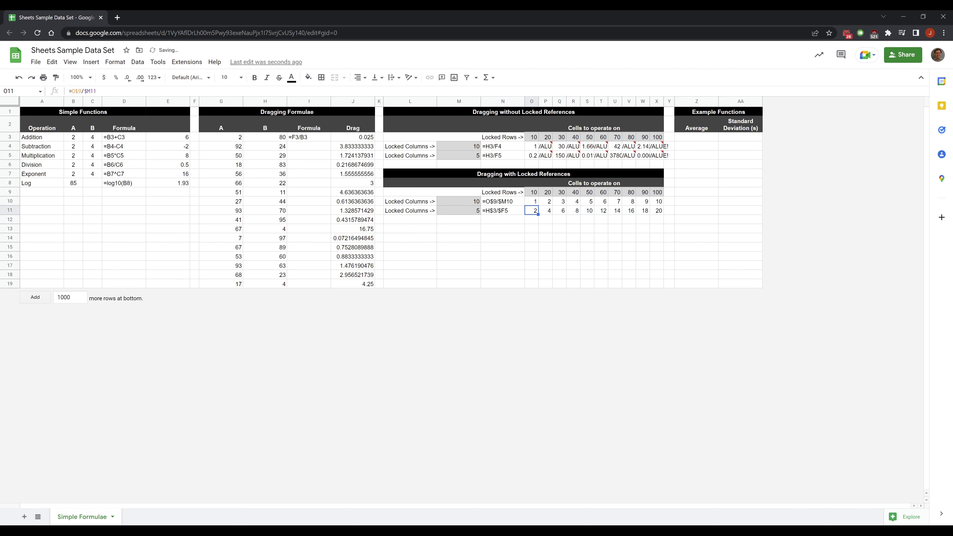
{"action": "left_click", "coordinate": [95, 90]}
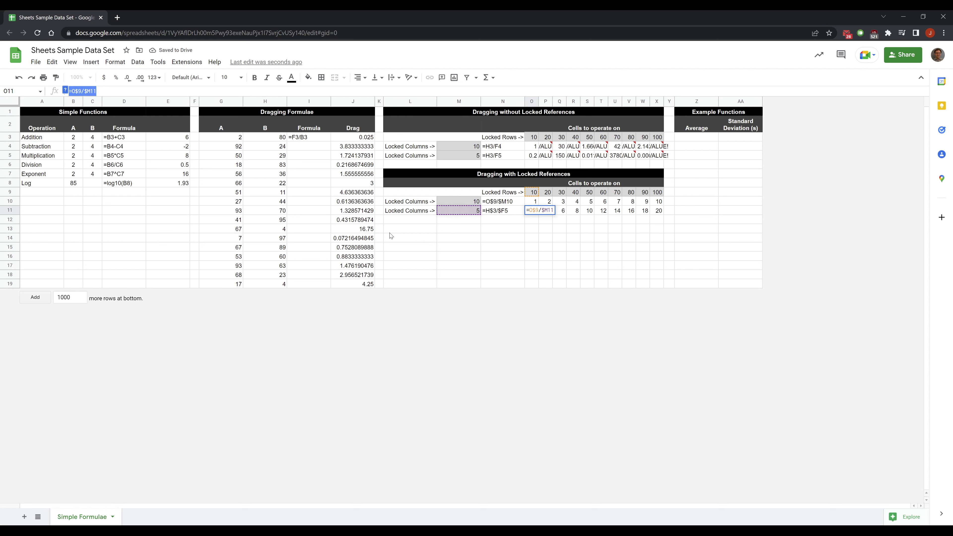
{"action": "key", "text": "Escape"}
{"action": "key", "text": "Left"}
{"action": "left_click_drag", "start_coordinate": [97, 90], "coordinate": [71, 91]}
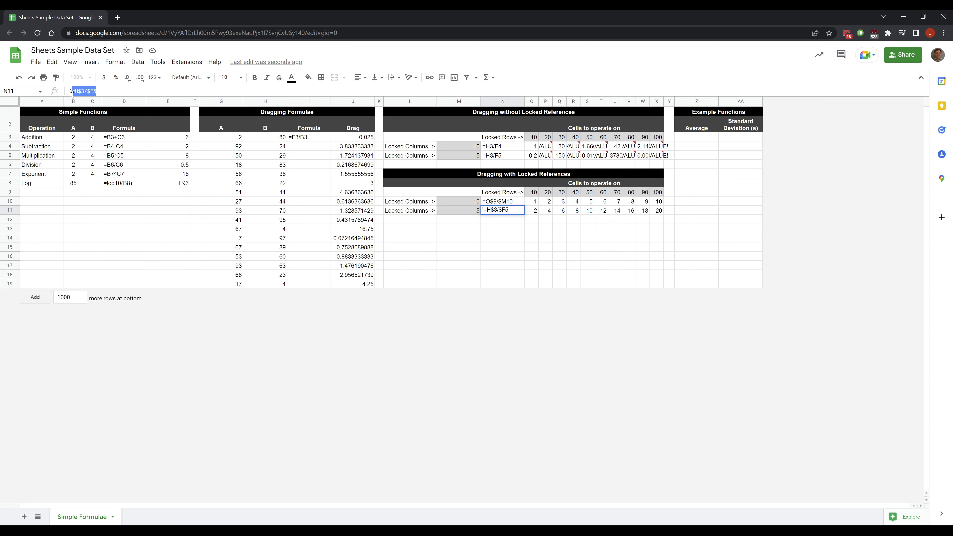
{"action": "type", "text": "=O$9/$M11"}
{"action": "left_click", "coordinate": [712, 138]}
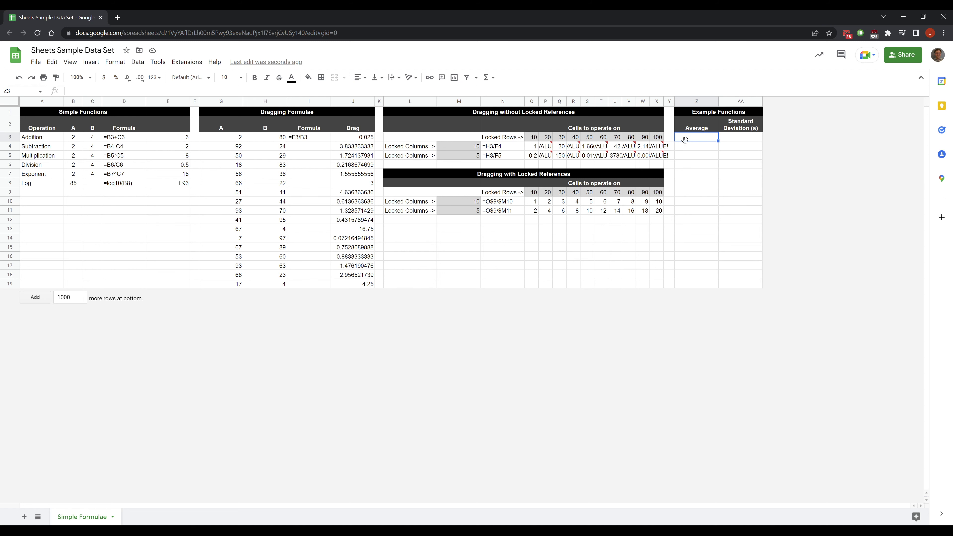
Enter =average(G3:G19) in Z3, giving 51.05882353.
{"action": "type", "text": "="}
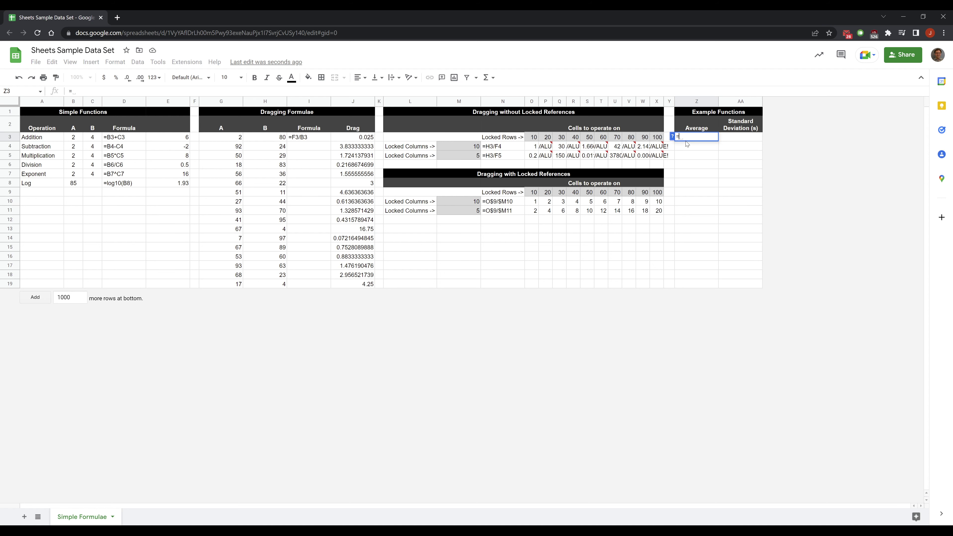
{"action": "type", "text": "average("}
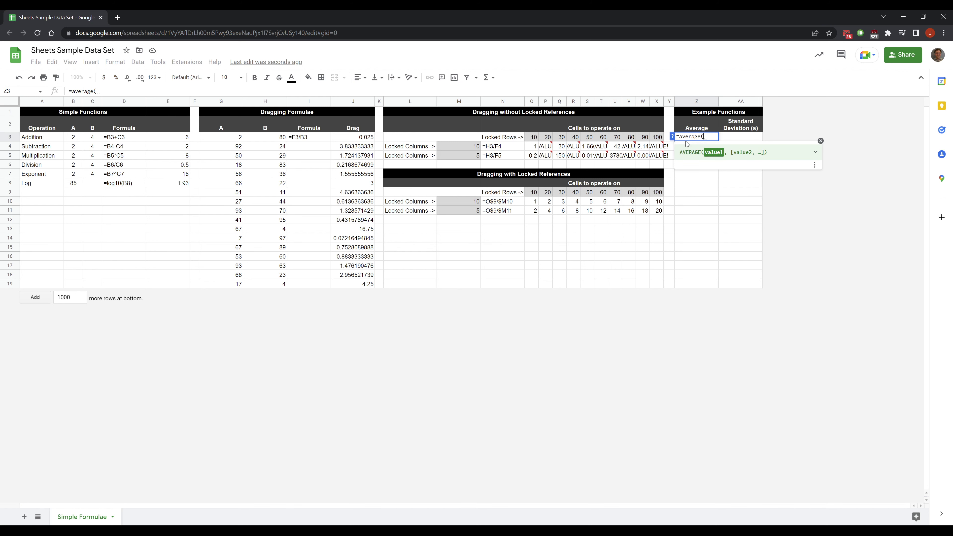
{"action": "left_click_drag", "start_coordinate": [231, 140], "coordinate": [236, 286]}
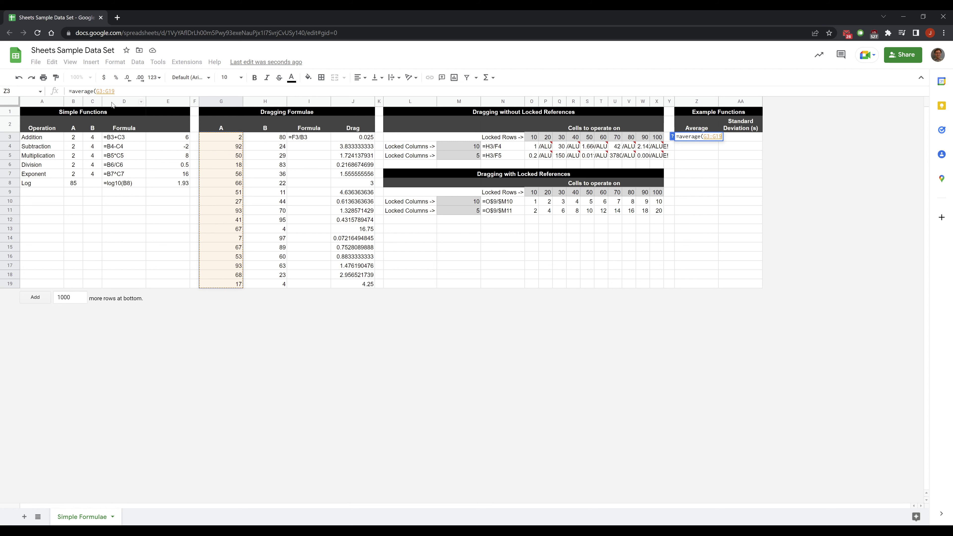
{"action": "key", "text": "Return"}
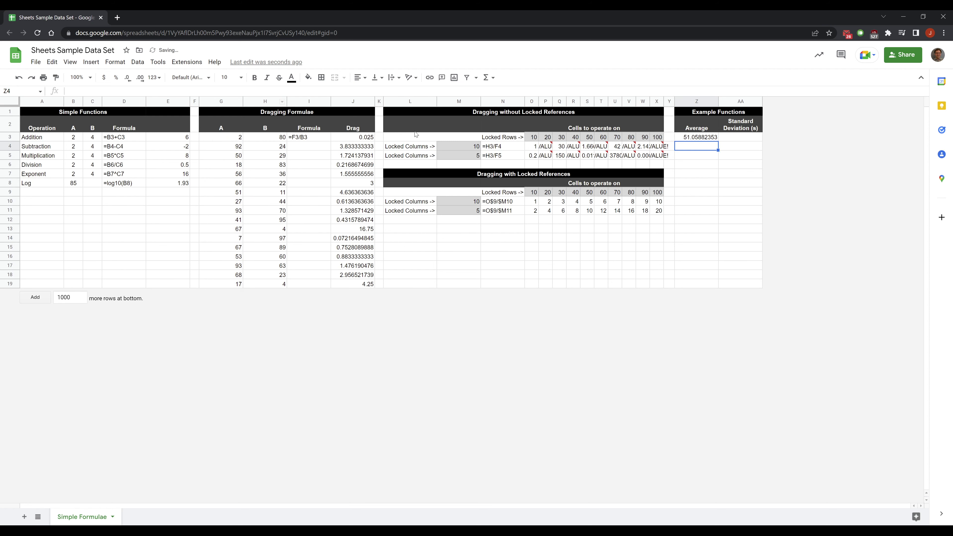
{"action": "left_click", "coordinate": [734, 141]}
Enter =stdev.s(G3:G19) in AA3 beside the average.
{"action": "type", "text": "="}
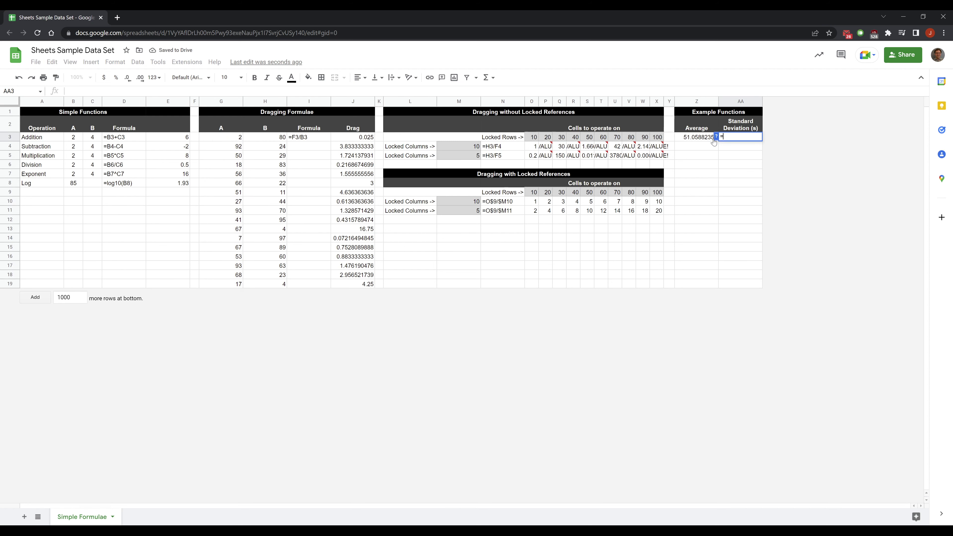
{"action": "type", "text": "st"}
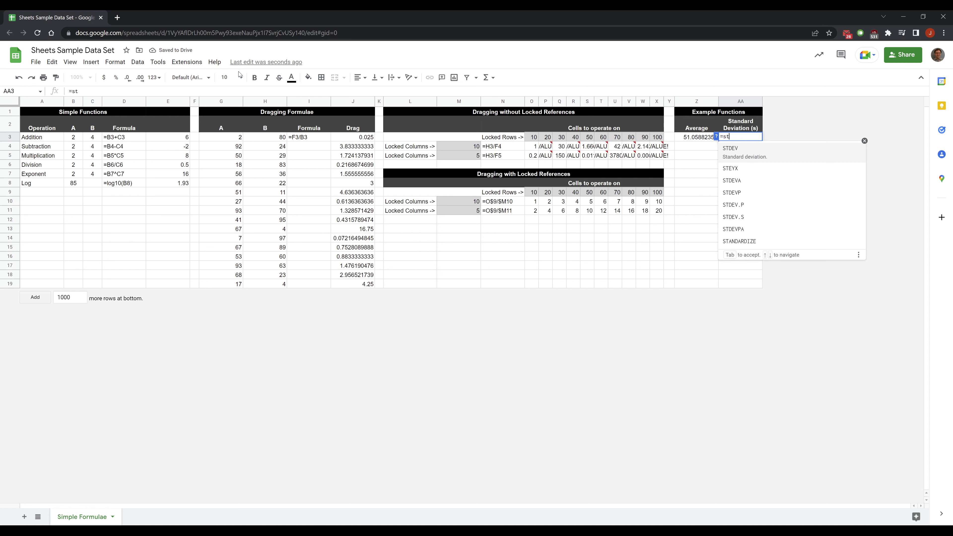
{"action": "type", "text": "dev"}
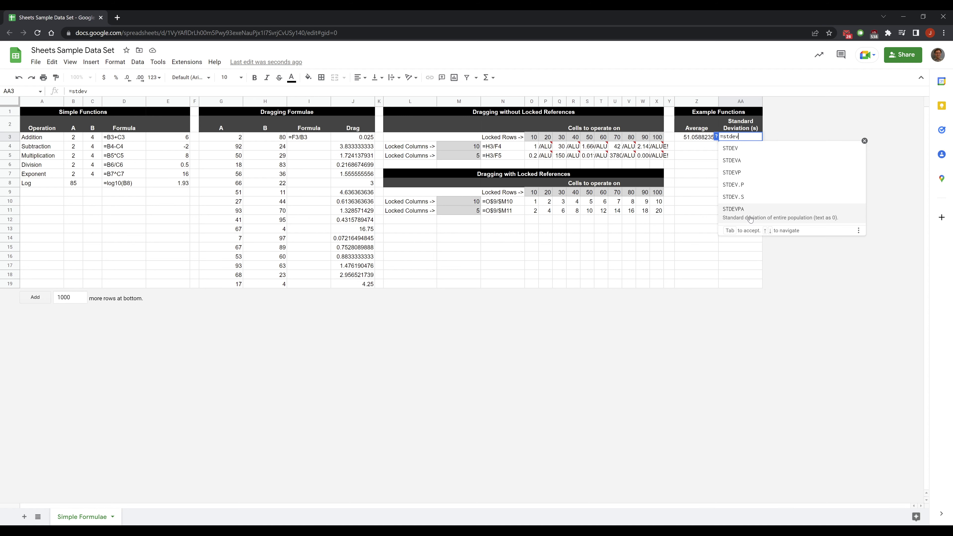
{"action": "type", "text": ".s"}
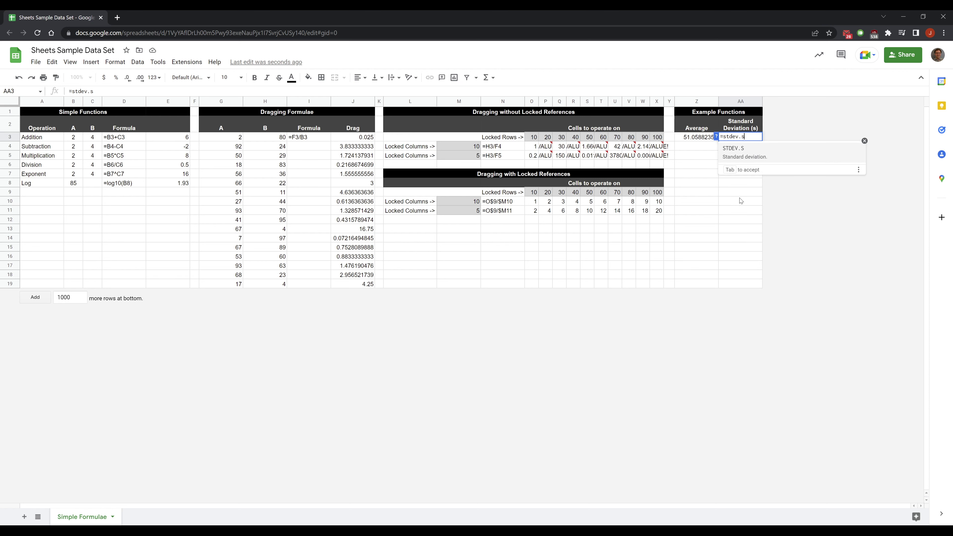
{"action": "type", "text": "("}
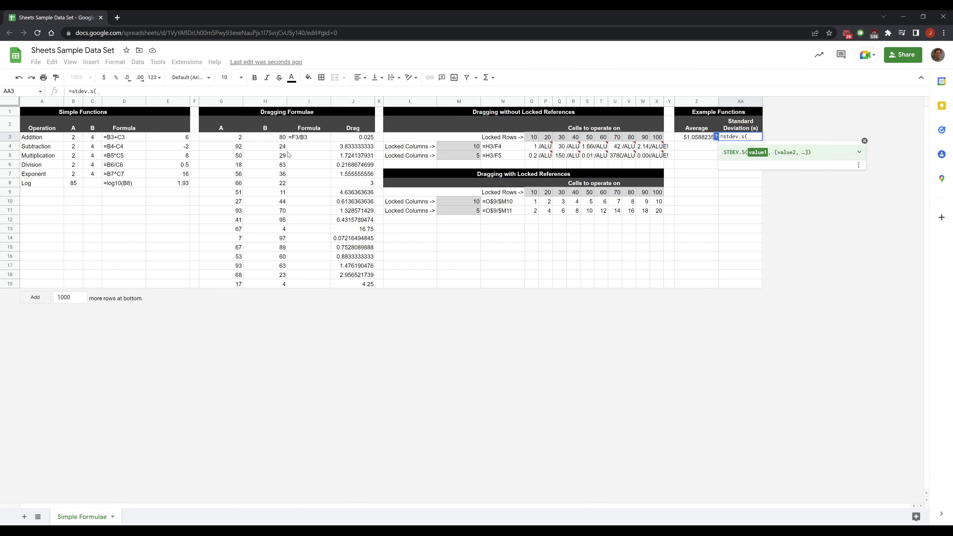
{"action": "left_click_drag", "start_coordinate": [223, 140], "coordinate": [225, 291]}
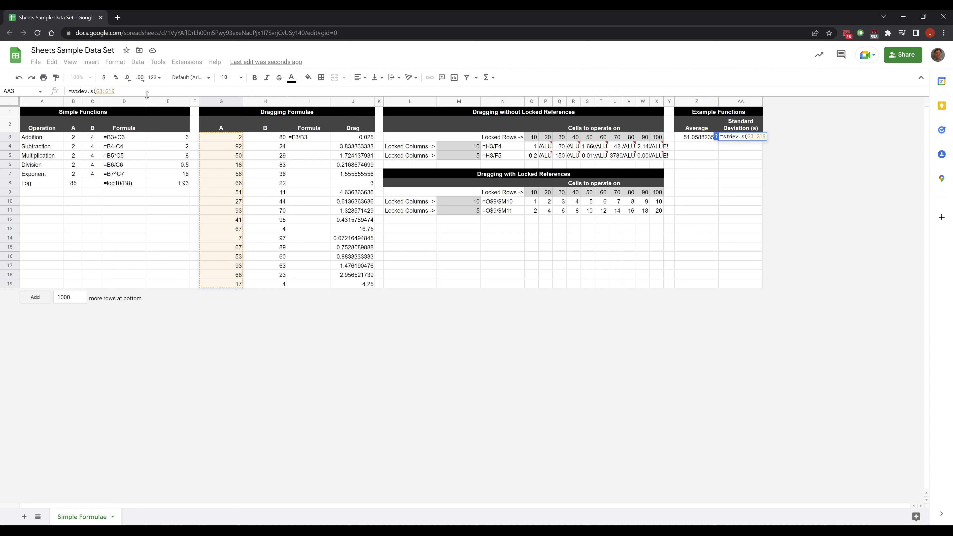
{"action": "key", "text": "Return"}
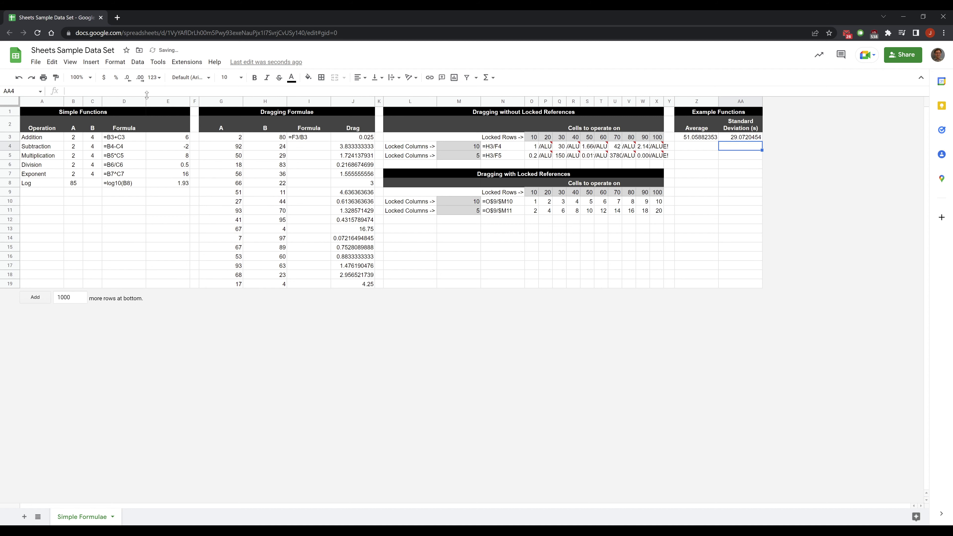
Format Z3:AA3 to one decimal place, showing 51.1 and 29.1.
{"action": "left_click_drag", "start_coordinate": [704, 137], "coordinate": [741, 137]}
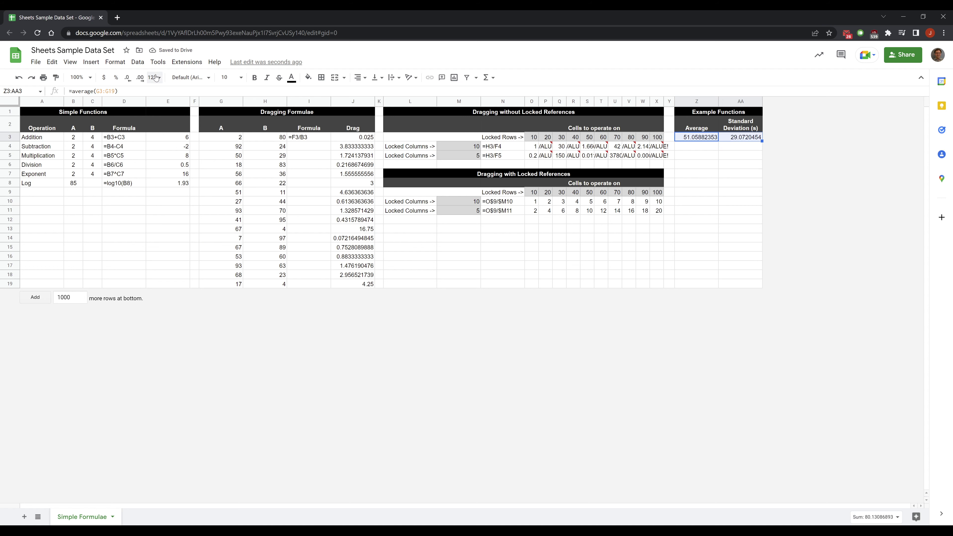
{"action": "left_click", "coordinate": [140, 79]}
{"action": "left_click", "coordinate": [127, 77]}
{"action": "left_click", "coordinate": [127, 78]}
{"action": "left_click", "coordinate": [126, 77]}
{"action": "left_click", "coordinate": [127, 78]}
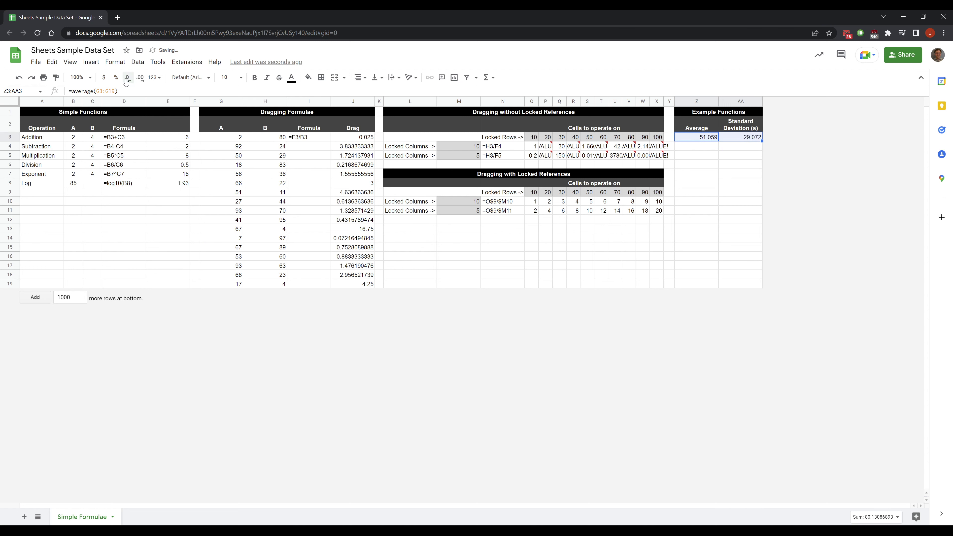
{"action": "left_click", "coordinate": [127, 78]}
{"action": "left_click", "coordinate": [127, 78]}
{"action": "left_click", "coordinate": [127, 77]}
{"action": "left_click", "coordinate": [127, 77]}
{"action": "left_click", "coordinate": [140, 78]}
{"action": "left_click", "coordinate": [699, 147]}
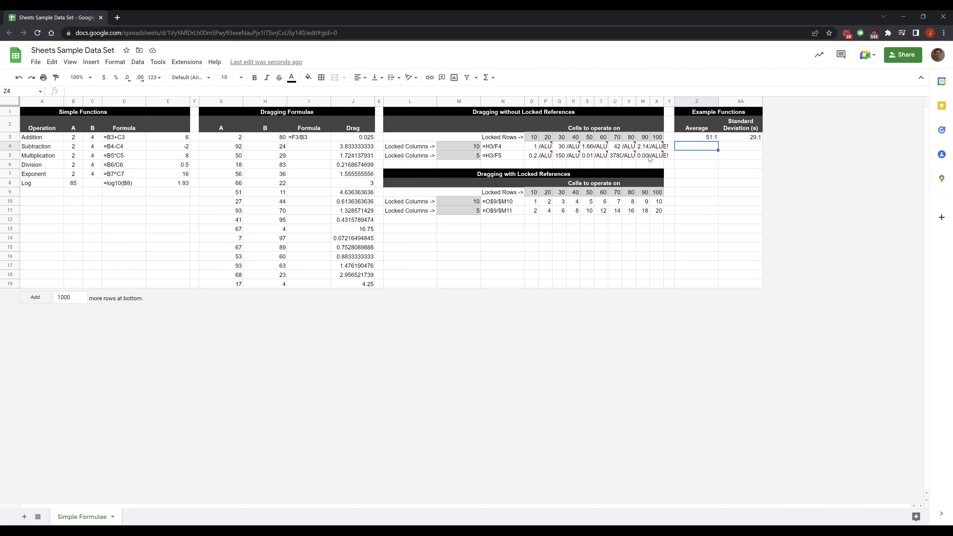
Enter =average(H3:H19) in Z4 and =stdev.s(H3:H19) in AA4.
{"action": "type", "text": "="}
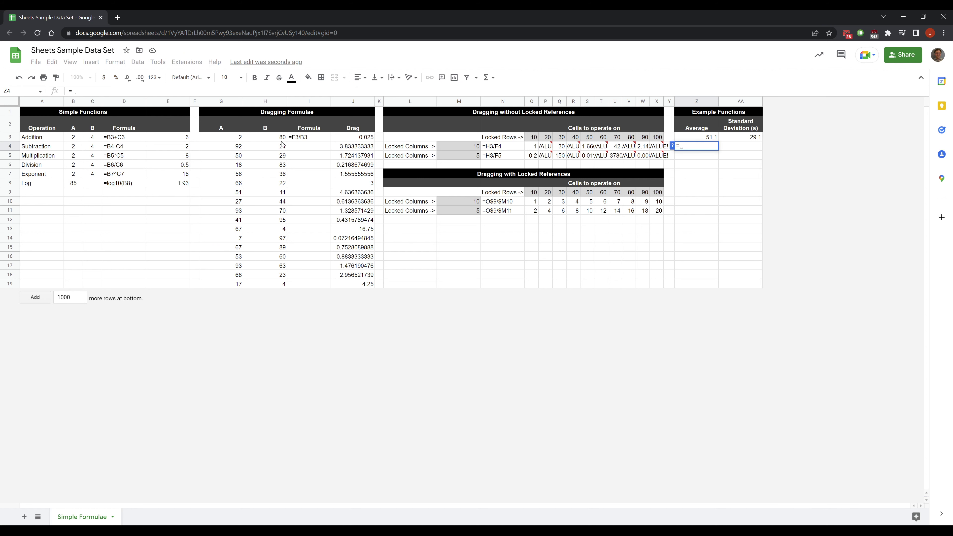
{"action": "type", "text": "average("}
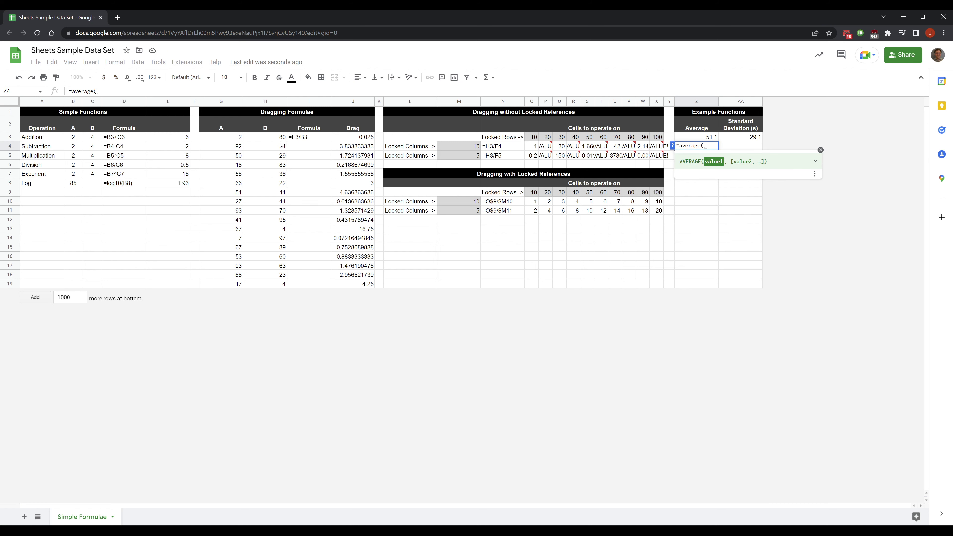
{"action": "left_click_drag", "start_coordinate": [282, 138], "coordinate": [282, 284]}
{"action": "key", "text": "Return"}
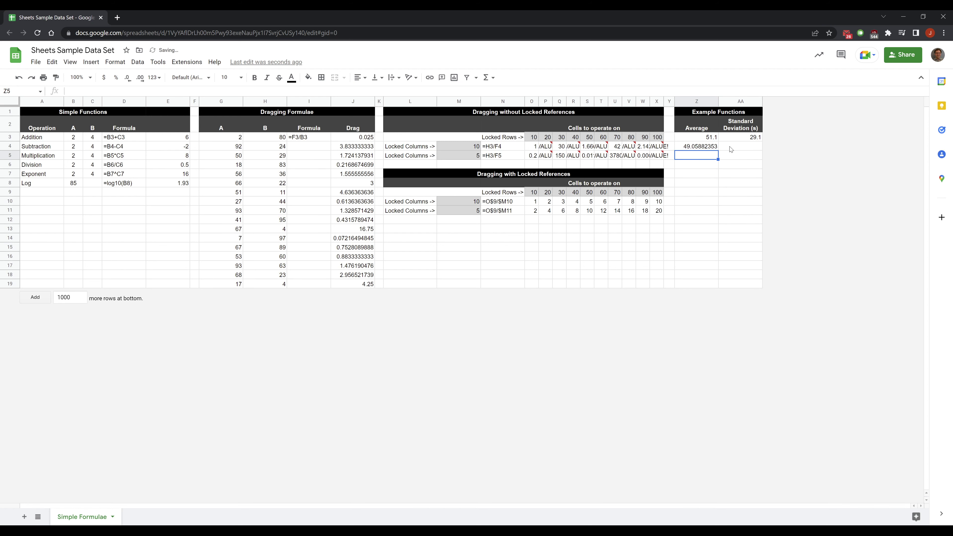
{"action": "left_click", "coordinate": [731, 147]}
{"action": "type", "text": "=stde"}
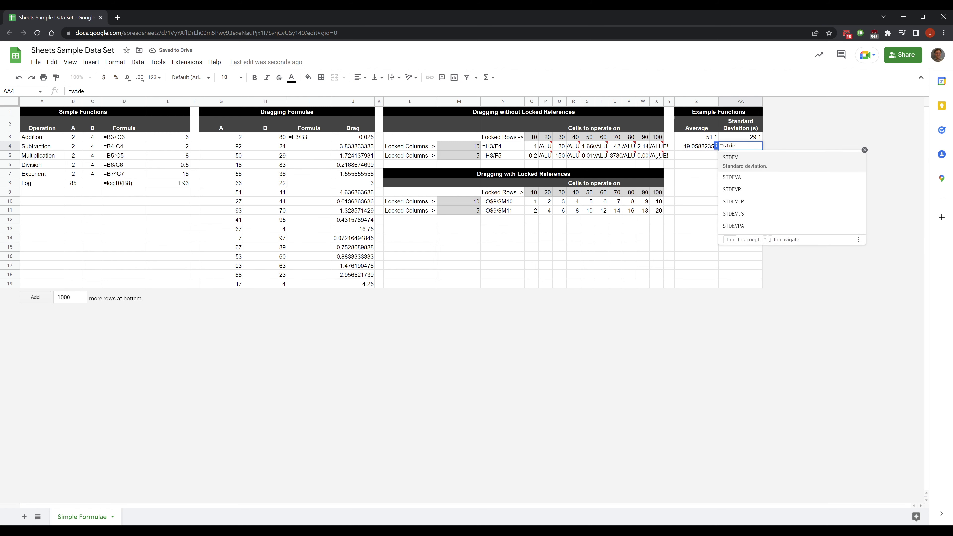
{"action": "type", "text": "v.s("}
{"action": "left_click", "coordinate": [273, 139]}
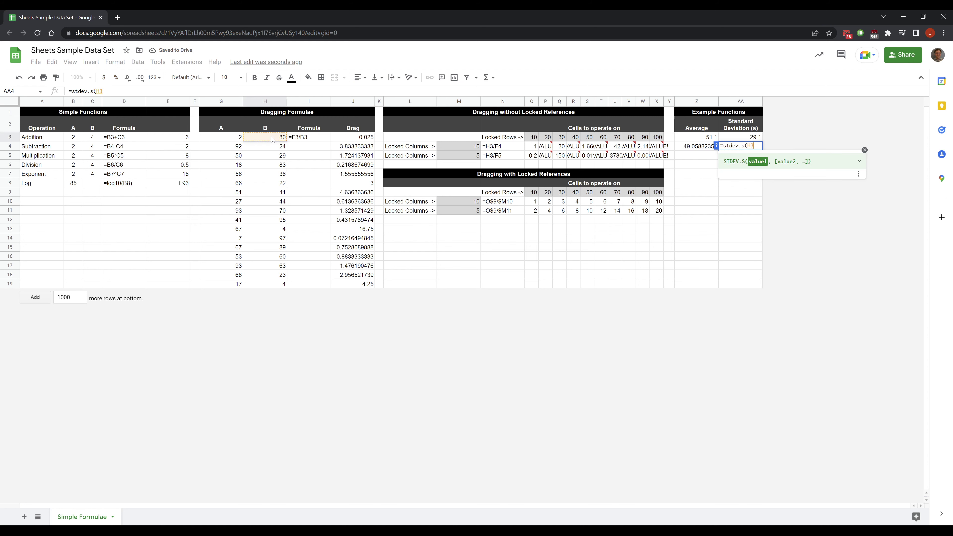
{"action": "left_click_drag", "start_coordinate": [272, 139], "coordinate": [271, 315]}
{"action": "key", "text": "Return"}
Format Z4:AA4 to one decimal place, showing 49.1 and 32.6.
{"action": "left_click", "coordinate": [696, 145]}
{"action": "key", "text": "shift+Right"}
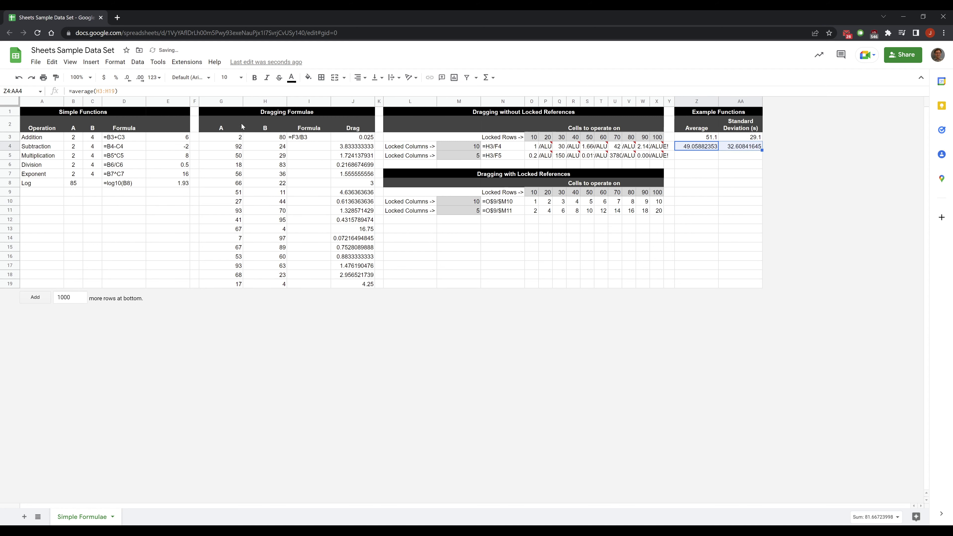
{"action": "left_click", "coordinate": [154, 78]}
{"action": "left_click", "coordinate": [140, 77]}
{"action": "left_click", "coordinate": [128, 78]}
{"action": "left_click", "coordinate": [128, 78]}
{"action": "left_click", "coordinate": [128, 78]}
{"action": "left_click", "coordinate": [128, 78]}
{"action": "left_click", "coordinate": [128, 78]}
{"action": "left_click", "coordinate": [128, 78]}
{"action": "left_click", "coordinate": [128, 78]}
{"action": "left_click", "coordinate": [128, 78]}
{"action": "left_click", "coordinate": [737, 237]}
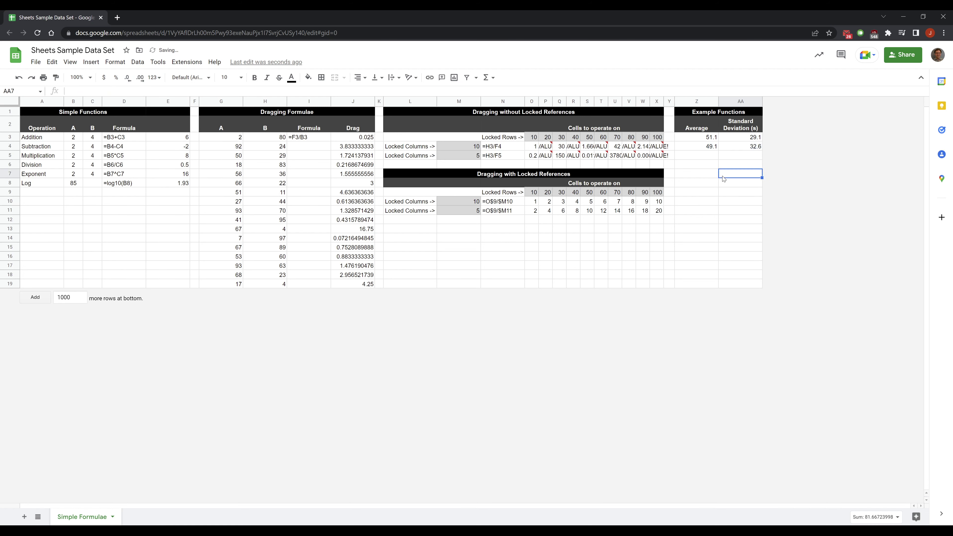
{"action": "left_click", "coordinate": [696, 147]}
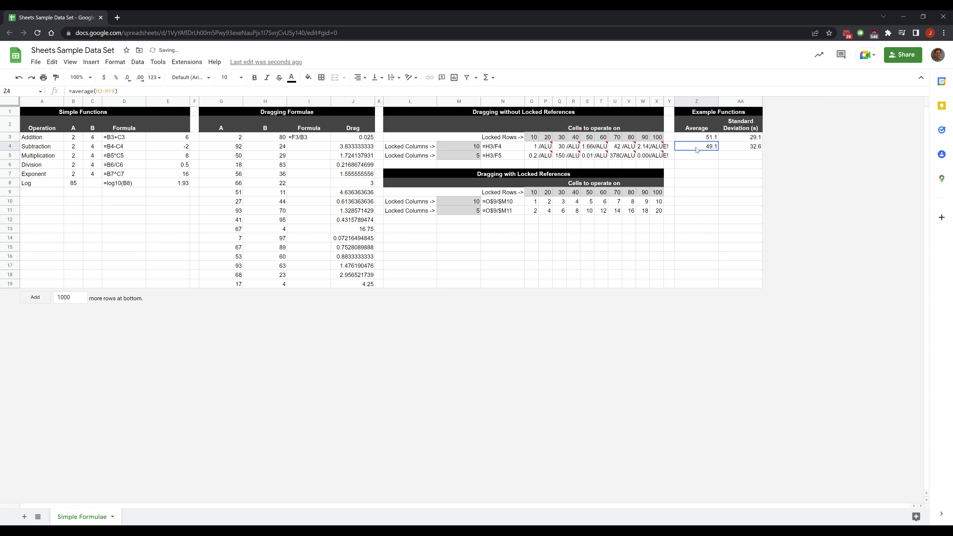
{"action": "left_click", "coordinate": [699, 134]}
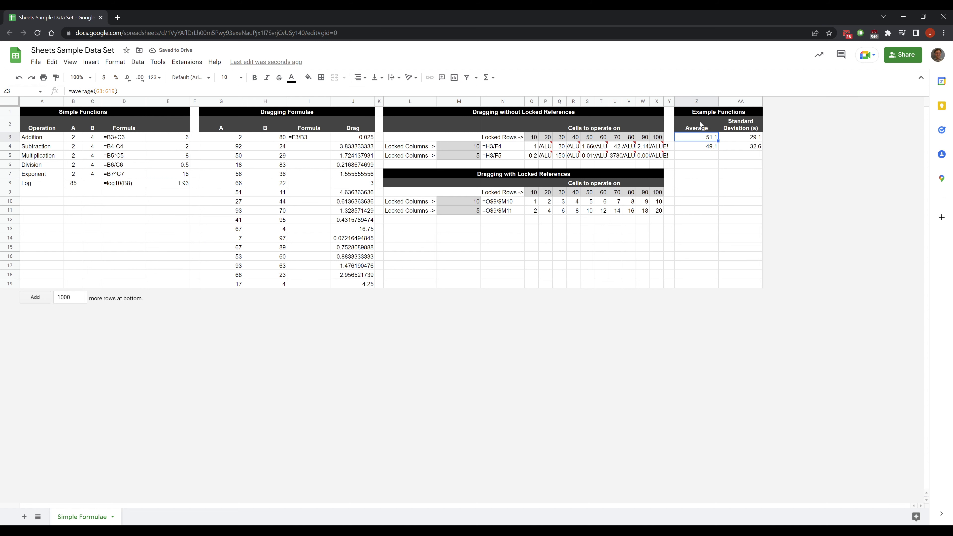
{"action": "left_click", "coordinate": [697, 130]}
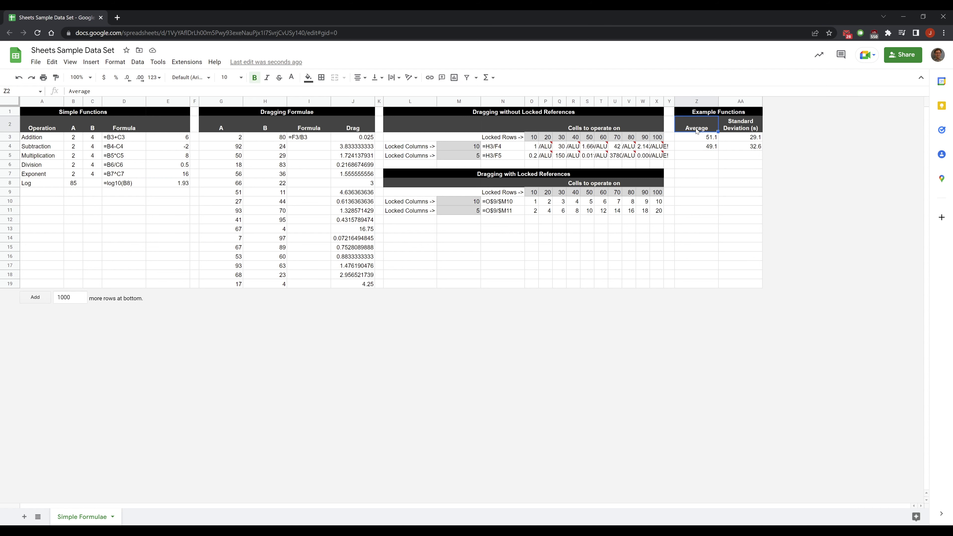
{"action": "left_click", "coordinate": [213, 139]}
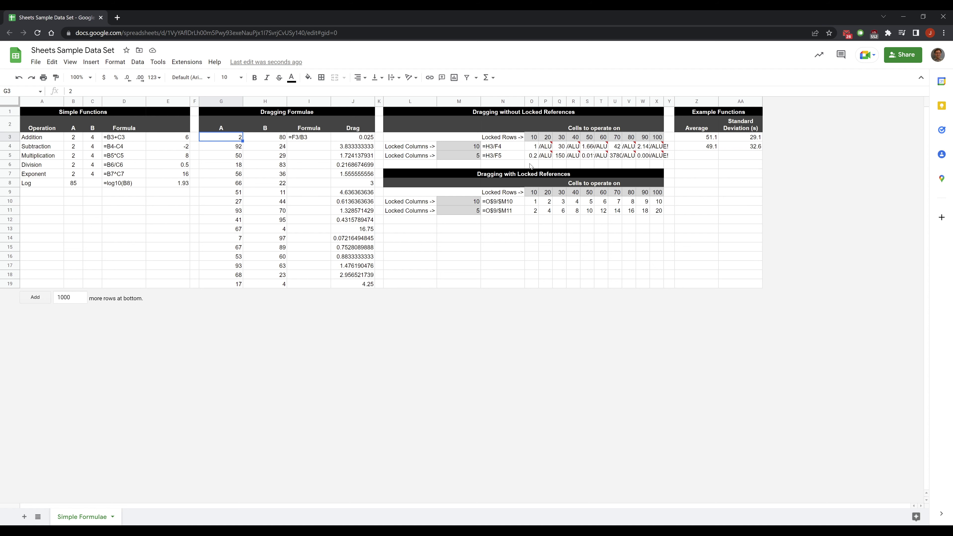
{"action": "left_click", "coordinate": [749, 129]}
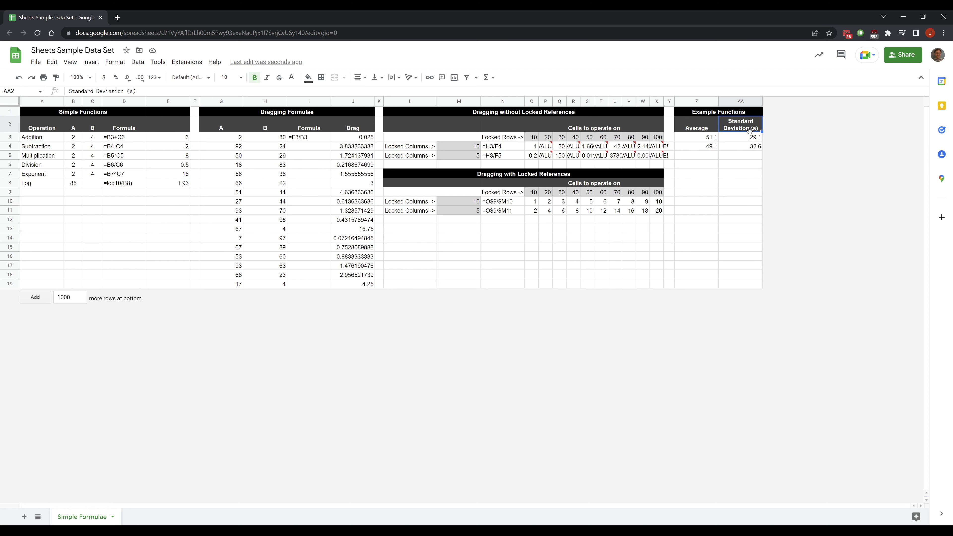